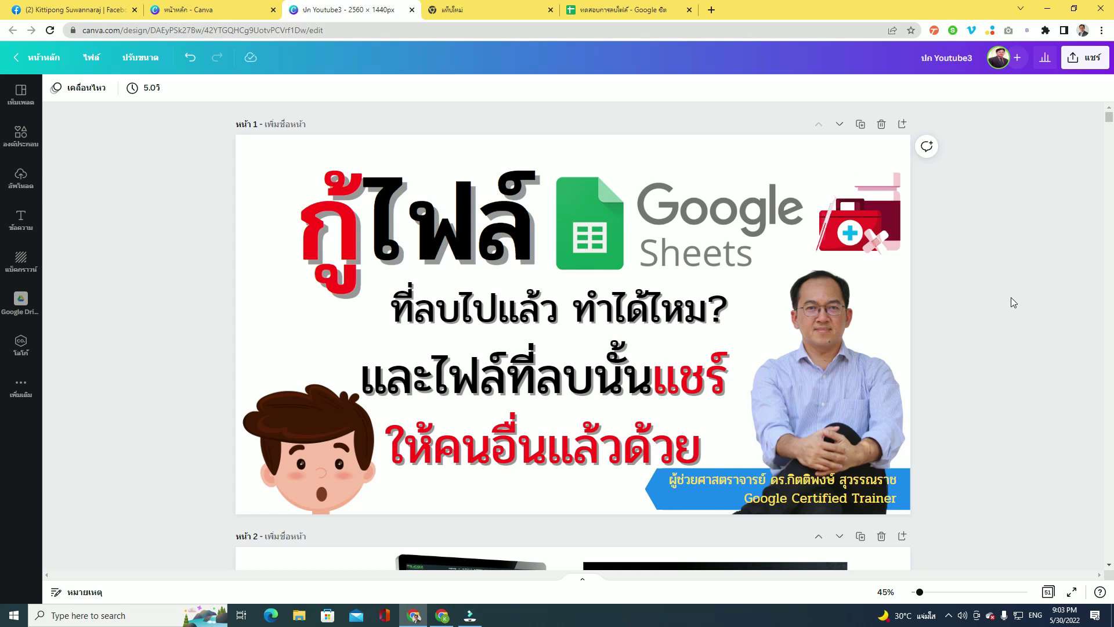
# - Switch from the Canva thumbnail to the ทดสอบการลบไฟล์ spreadsheet's browser tab
pyautogui.click(627, 11)
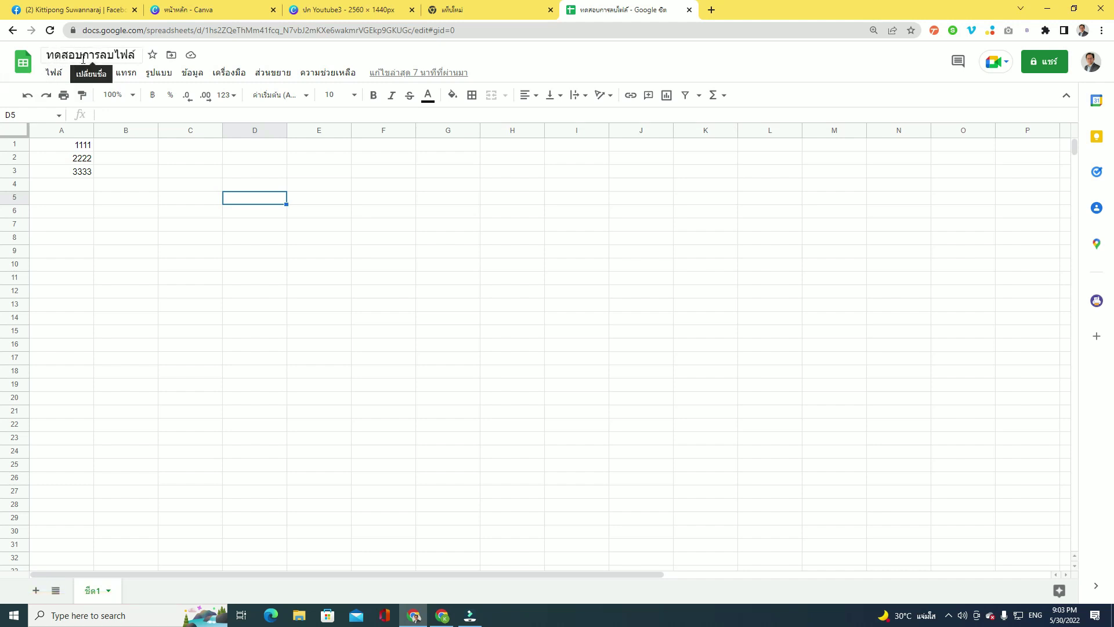
# - Point out the existing values 1111, 2222 and 3333 in column A
pyautogui.click(173, 241)
pyautogui.click(83, 146)
pyautogui.click(81, 158)
pyautogui.click(80, 172)
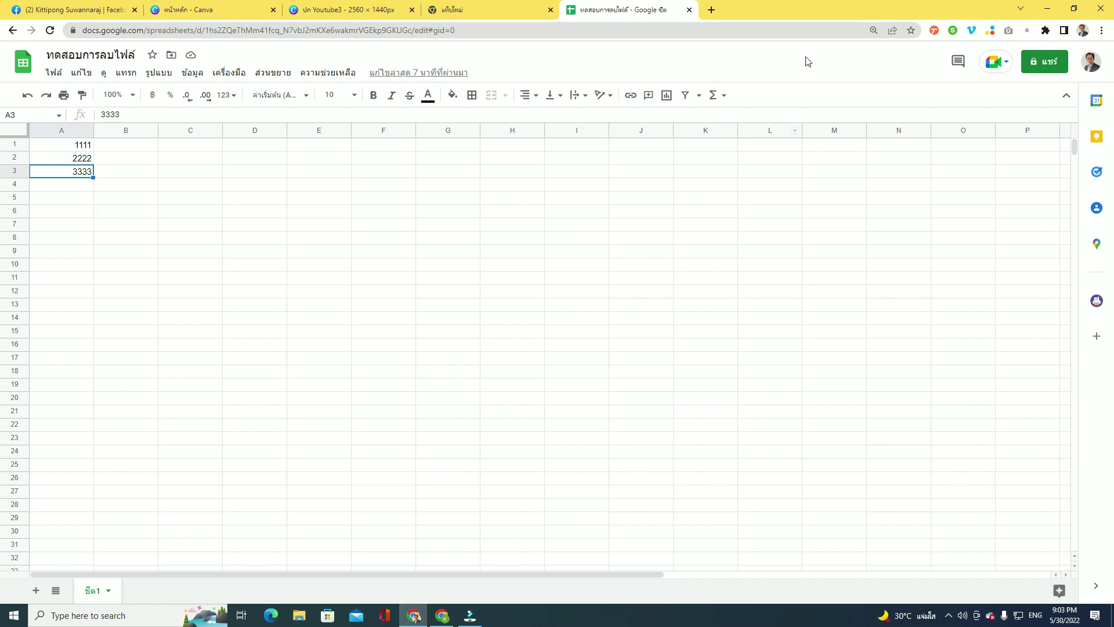
# - Share the spreadsheet with the collaborator's e-mail address as an Editor and send the invitation
pyautogui.click(1041, 65)
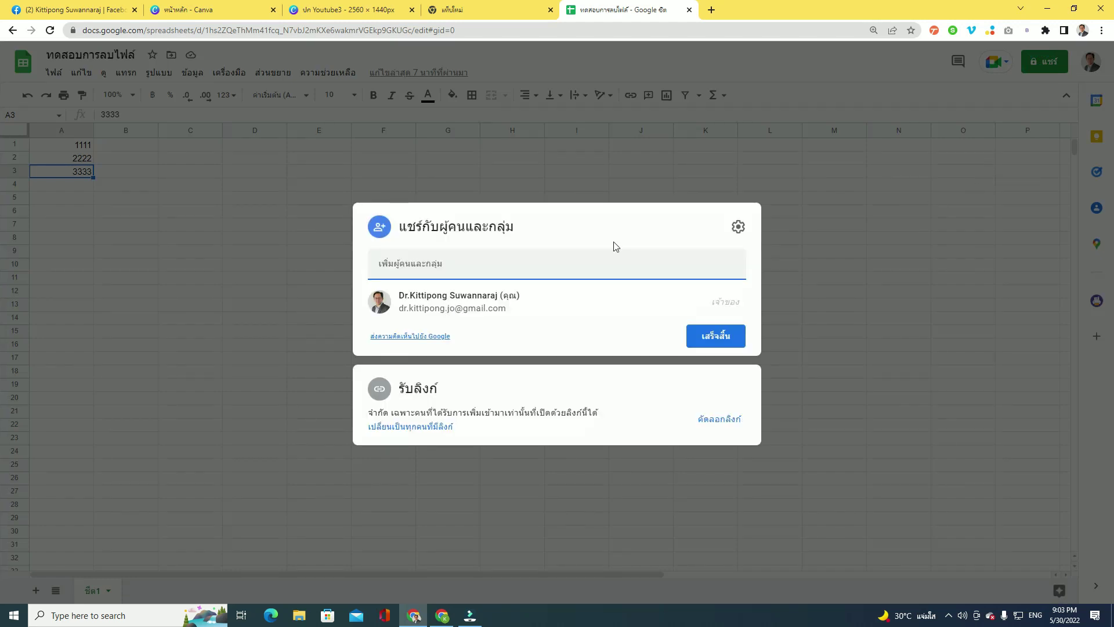
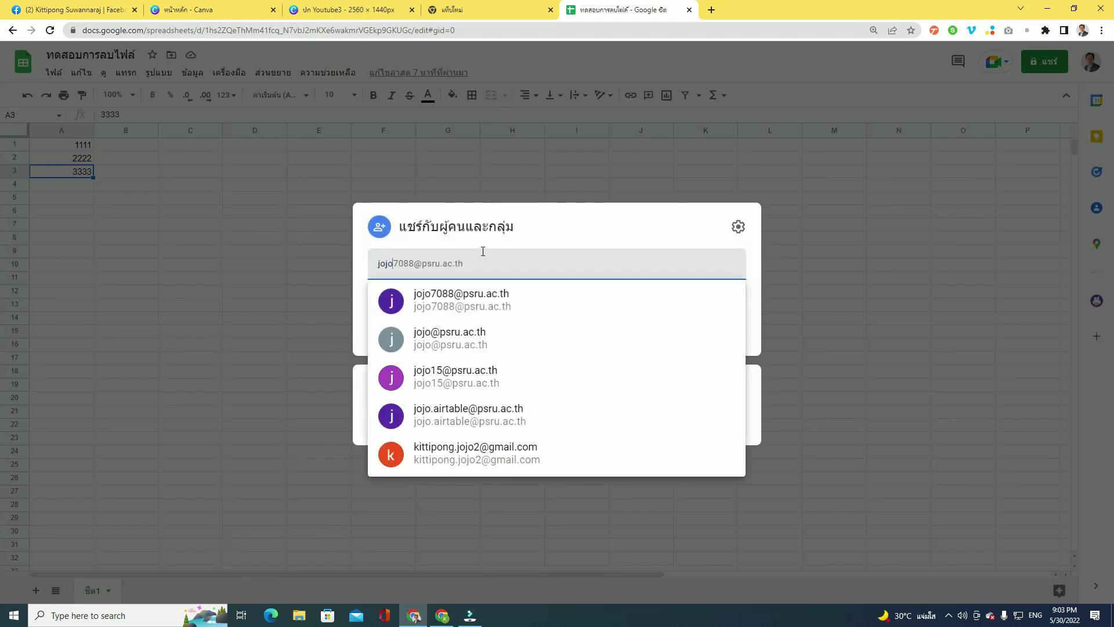
pyautogui.click(502, 301)
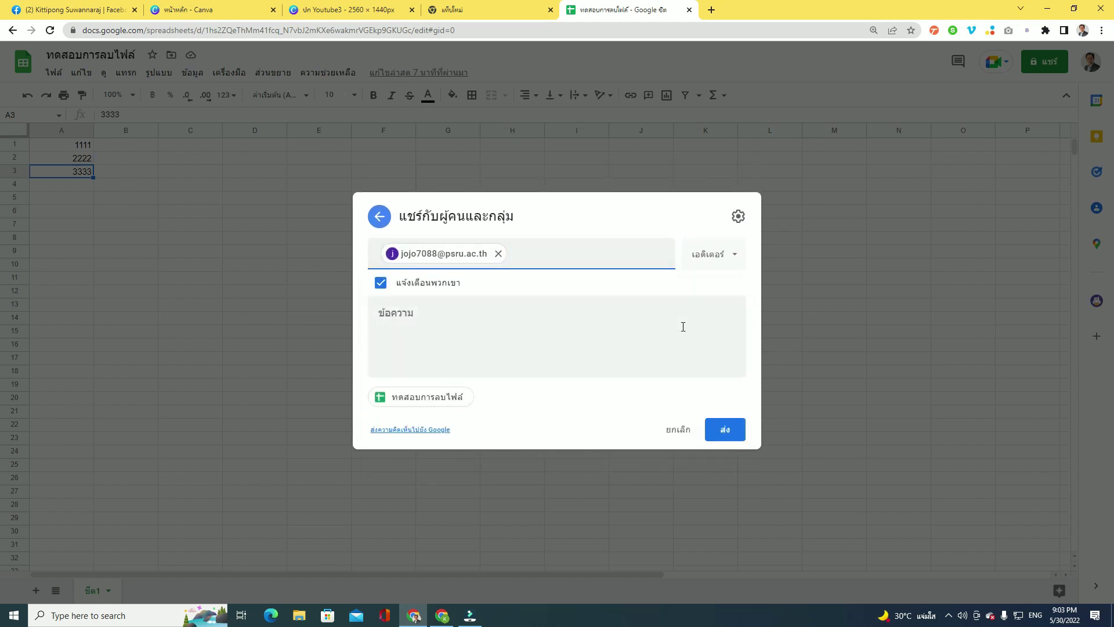
pyautogui.click(735, 435)
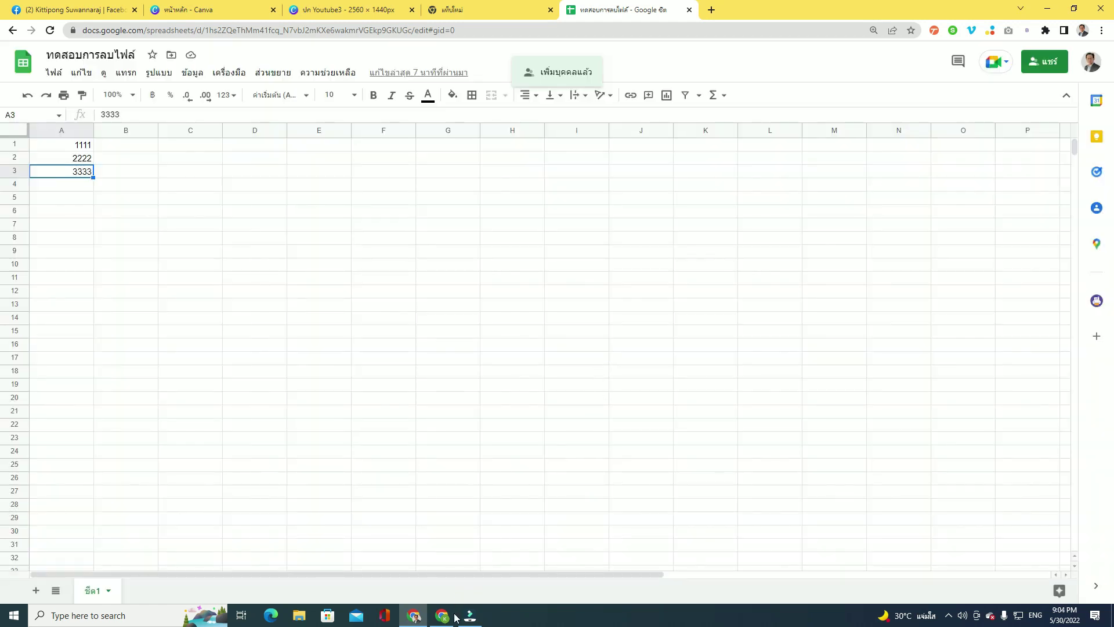
# - In the collaborator's Gmail, open the share notification and open ทดสอบการลบไฟล์ from its preview
pyautogui.click(453, 617)
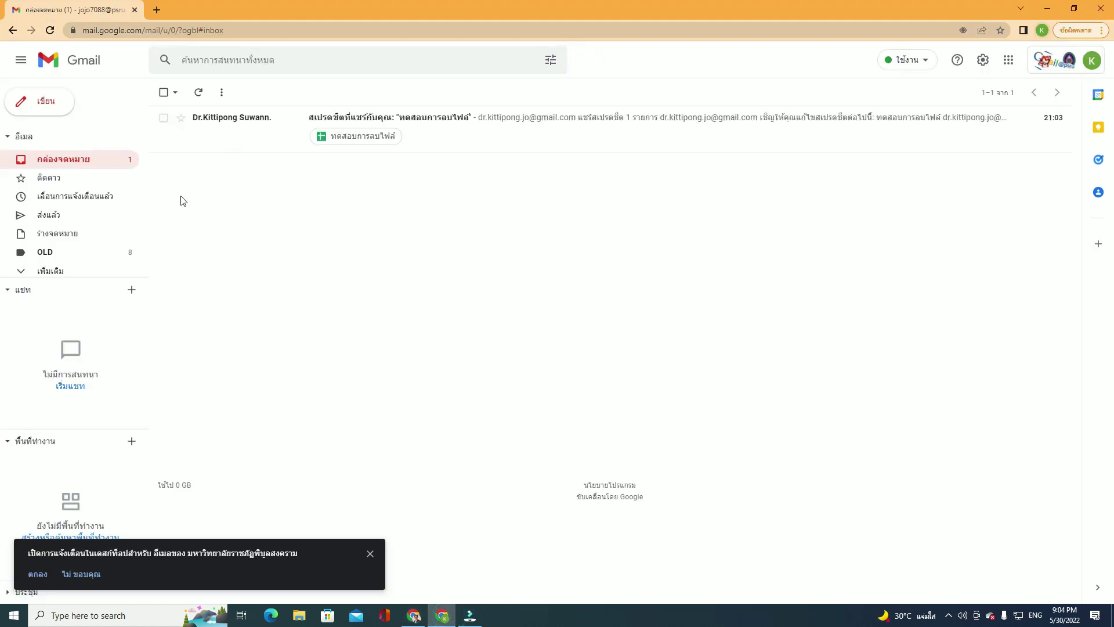
pyautogui.moveTo(472, 122)
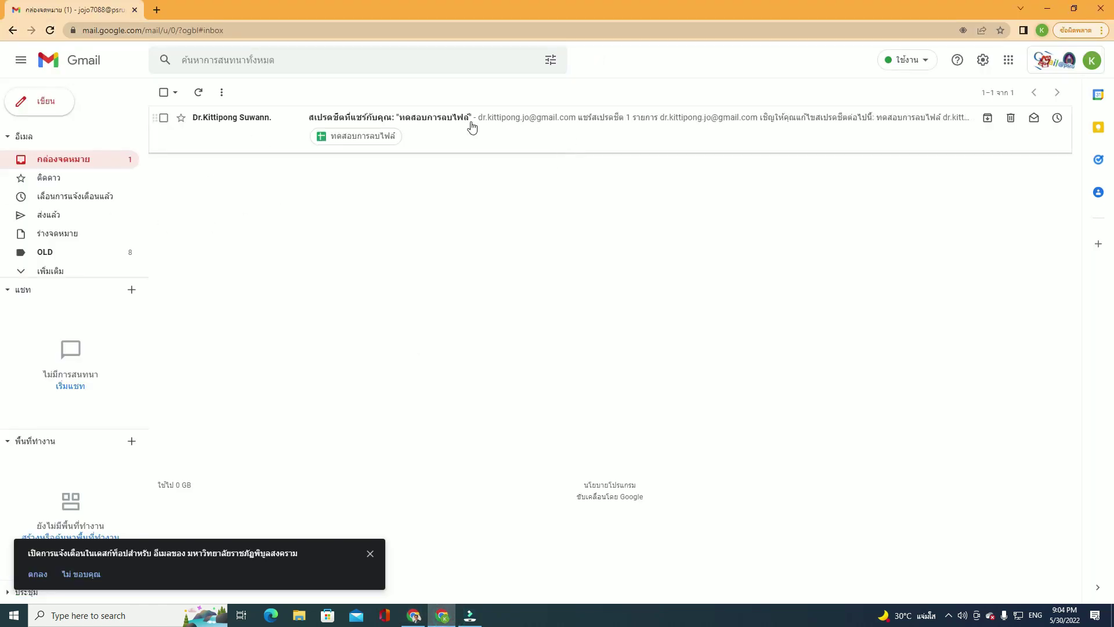
pyautogui.click(471, 128)
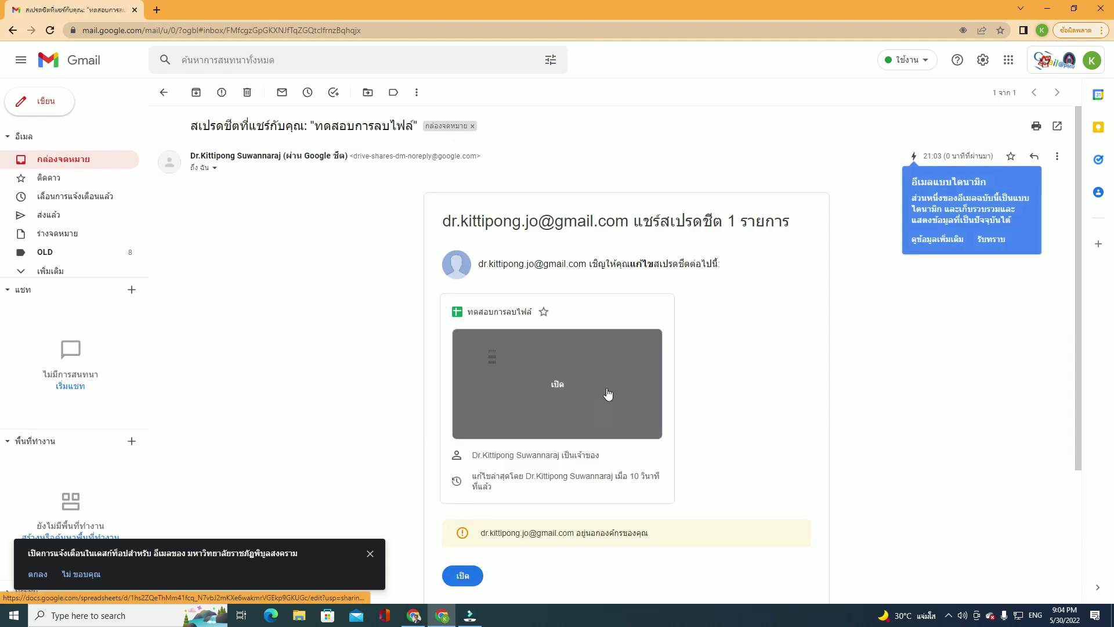
pyautogui.click(545, 384)
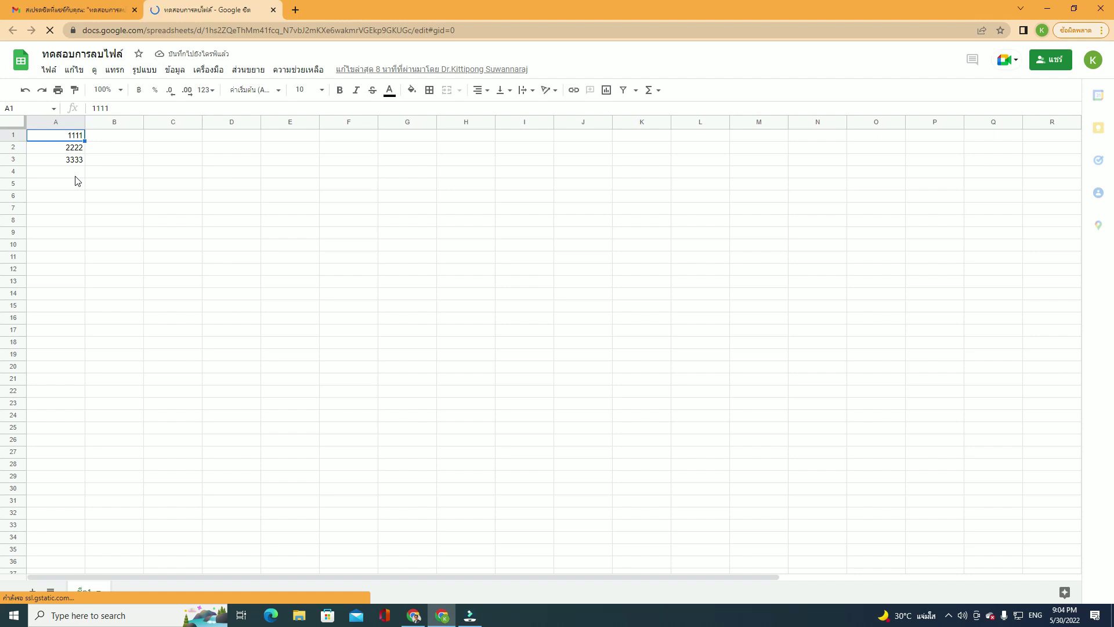
# - As the collaborator, enter 4444 in A4 and 5555 in A5, then return to the owner's window
pyautogui.click(76, 174)
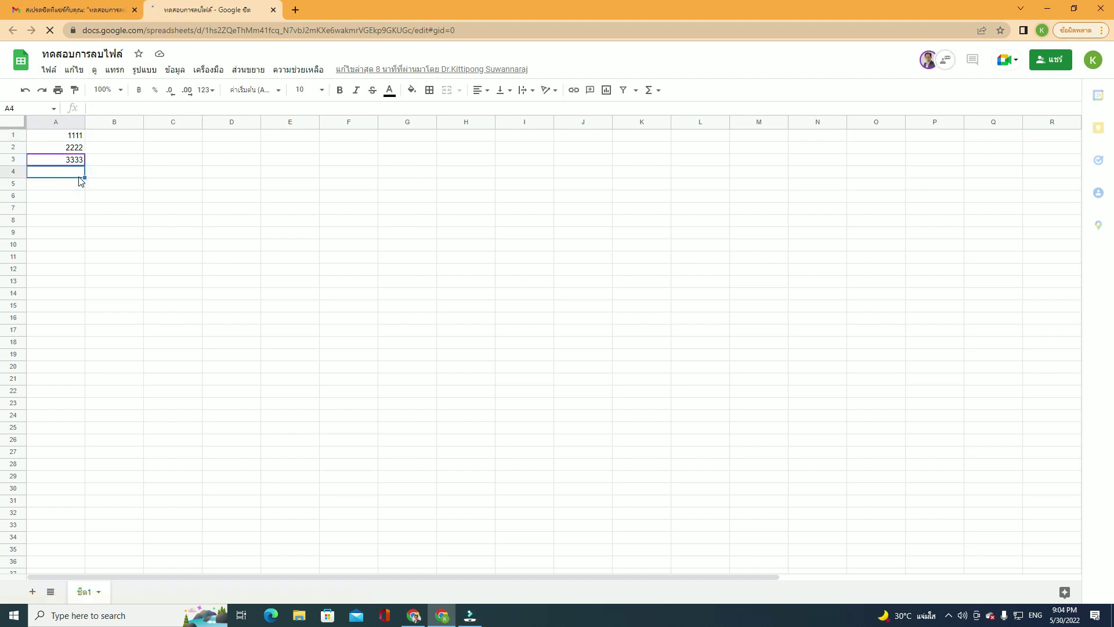
pyautogui.write('4444')
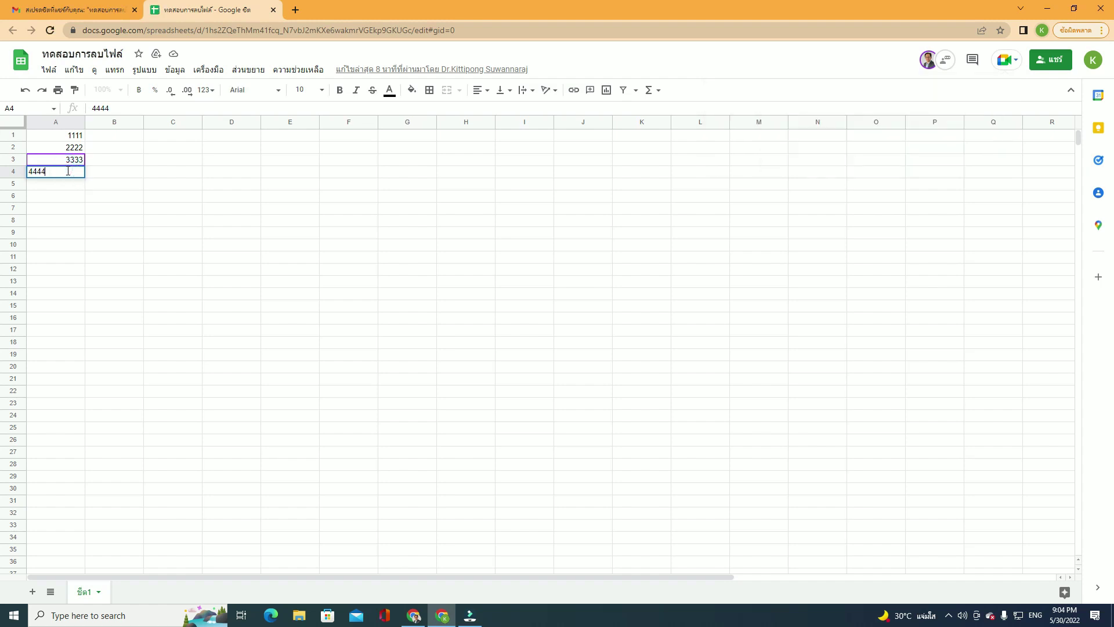
pyautogui.press('Return')
pyautogui.write('5555')
pyautogui.press('Return')
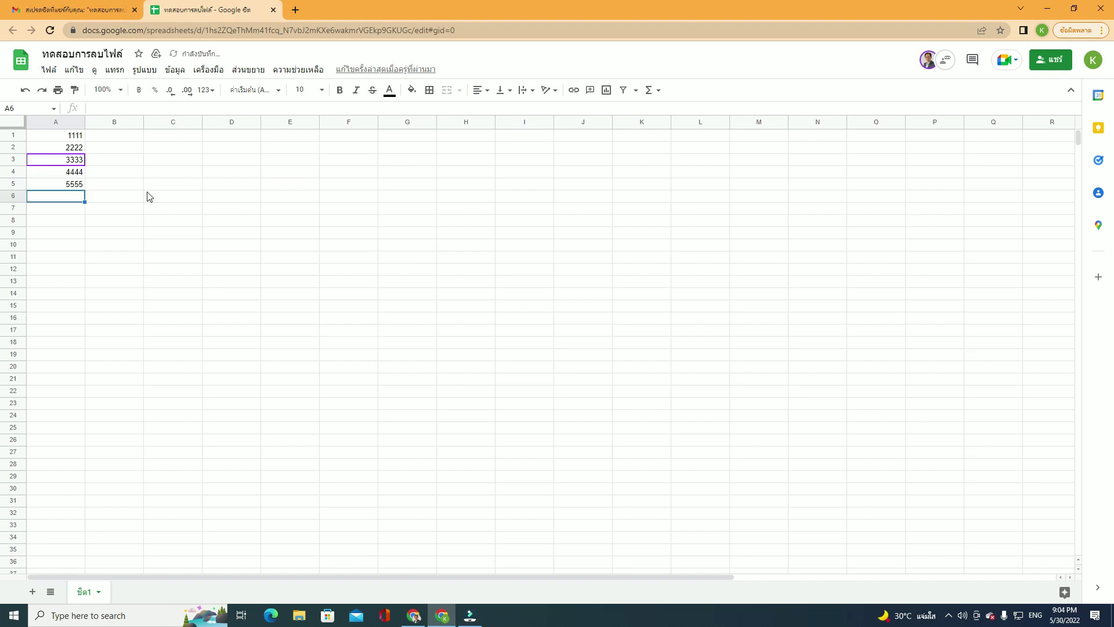
pyautogui.click(139, 189)
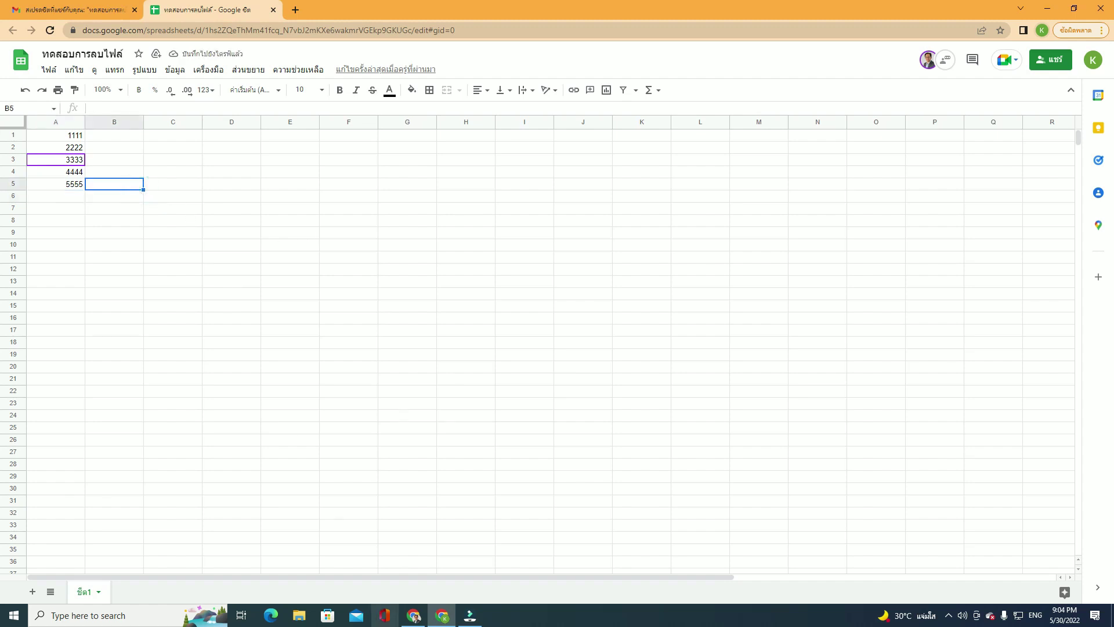
pyautogui.click(414, 616)
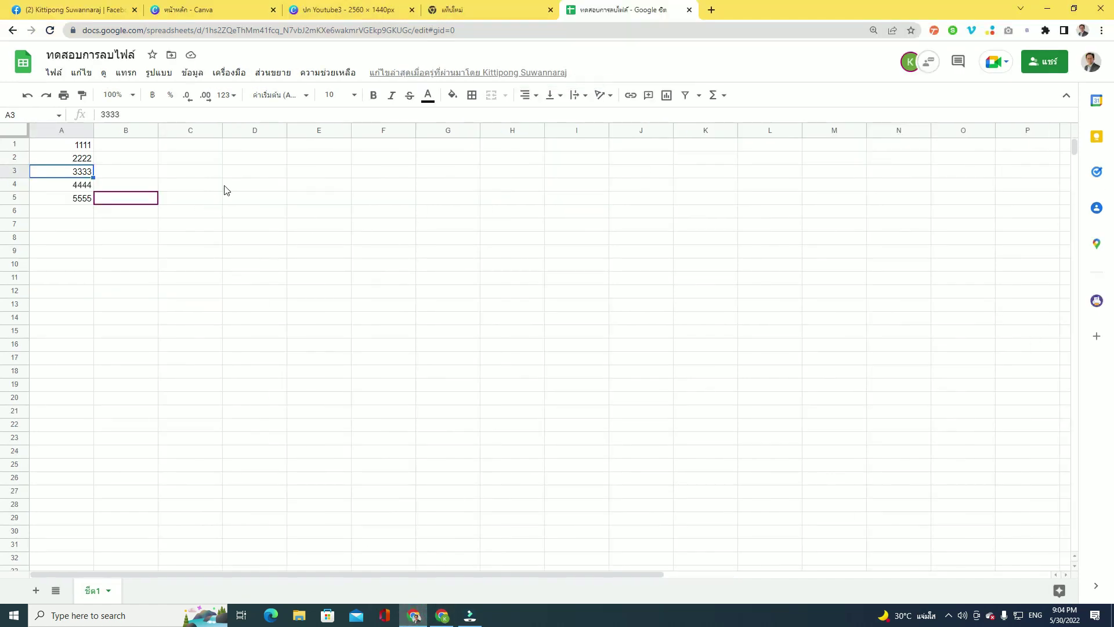
pyautogui.click(88, 214)
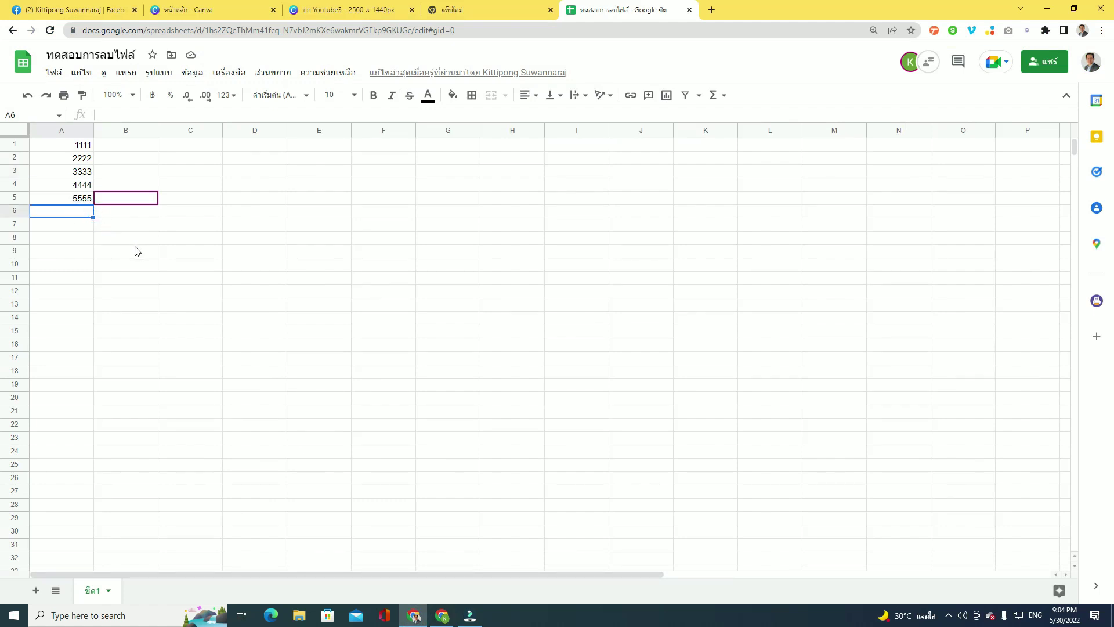
pyautogui.click(82, 186)
pyautogui.click(81, 202)
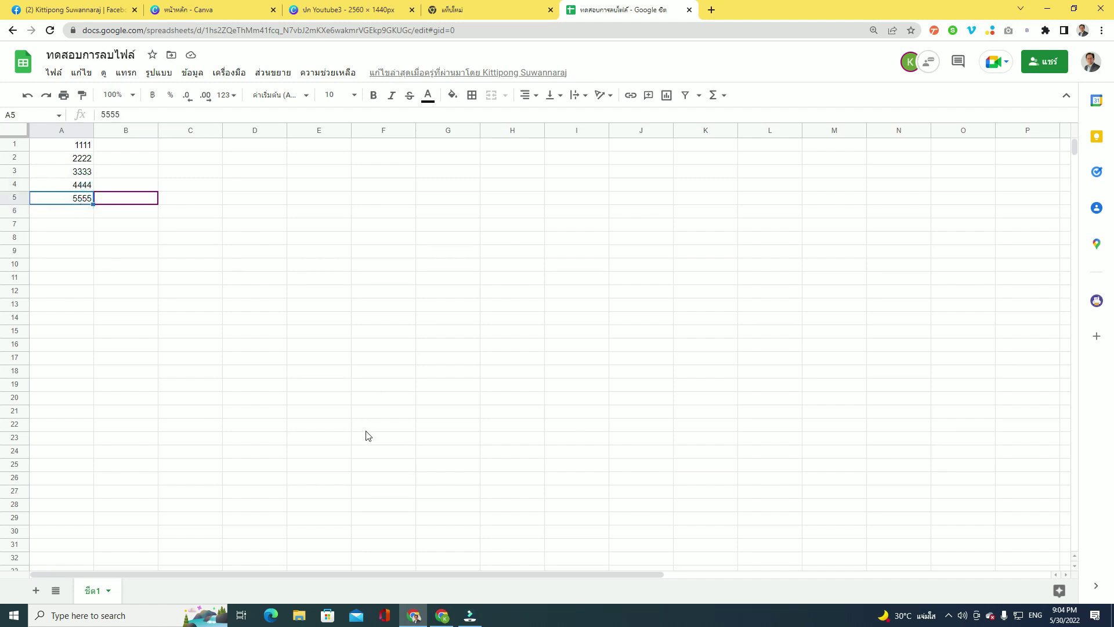
pyautogui.moveTo(126, 130)
pyautogui.click(445, 619)
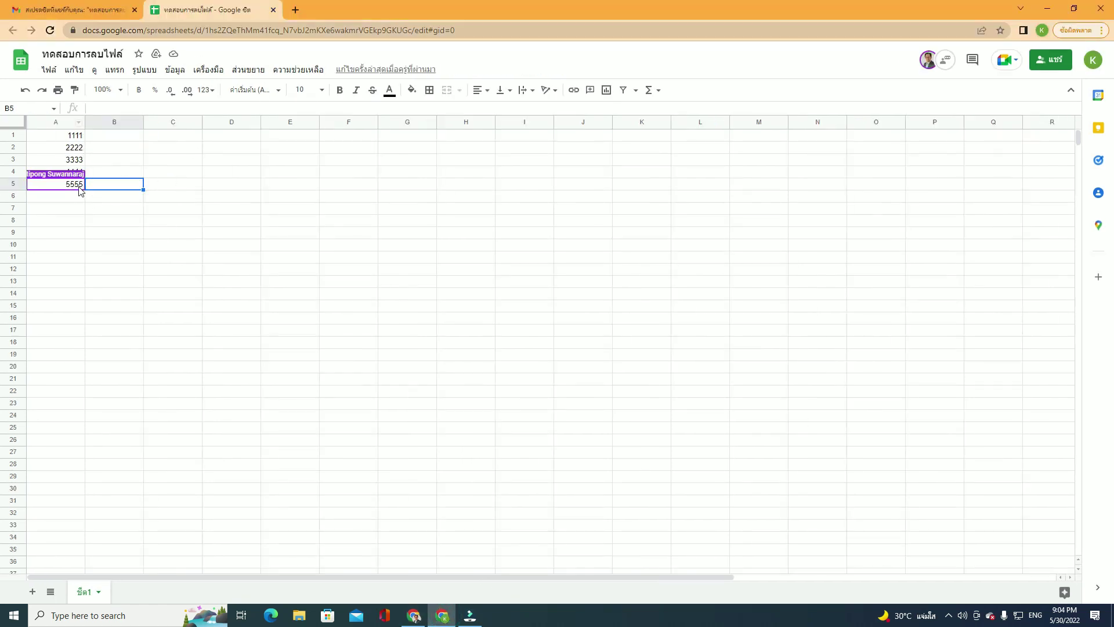
pyautogui.click(414, 617)
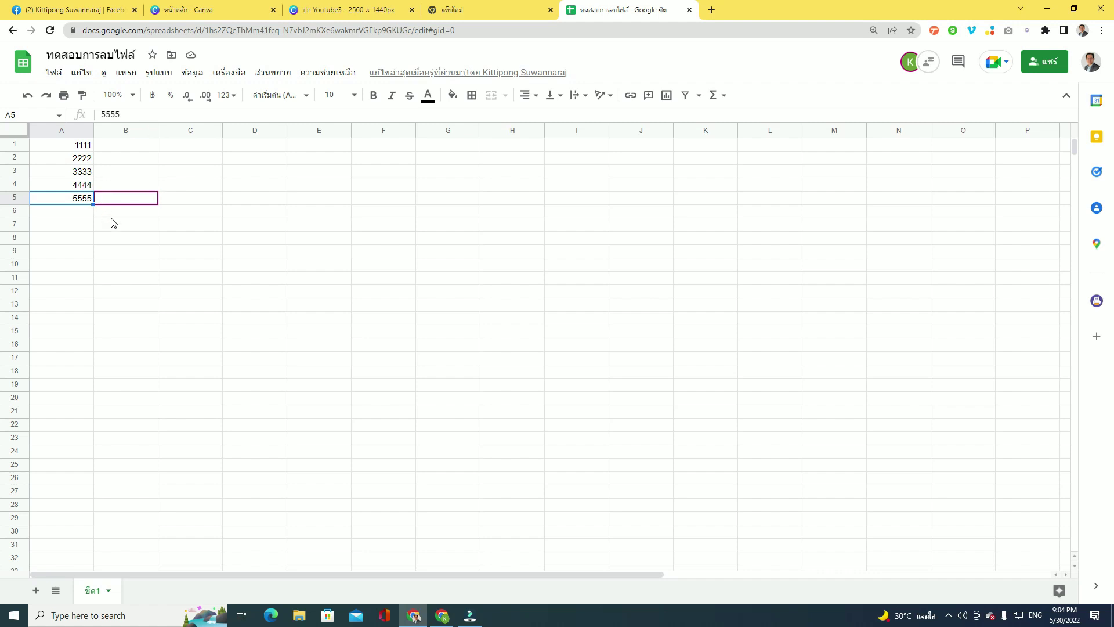
pyautogui.click(655, 61)
# - Open Google Drive in a new browser tab
pyautogui.click(716, 16)
pyautogui.write('drive.google.com')
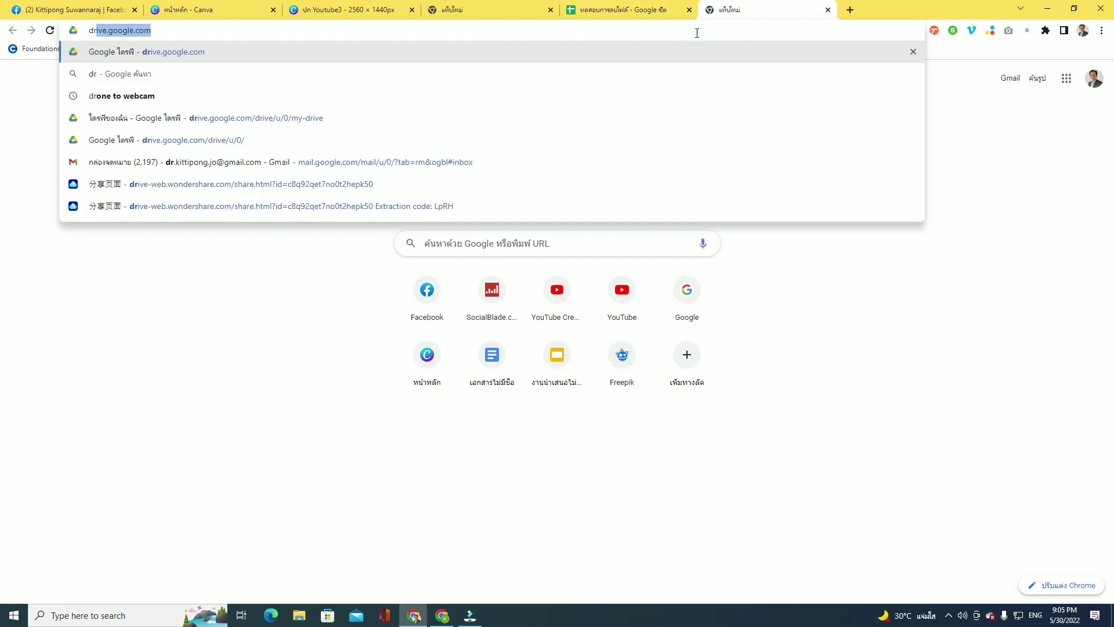
pyautogui.press('Return')
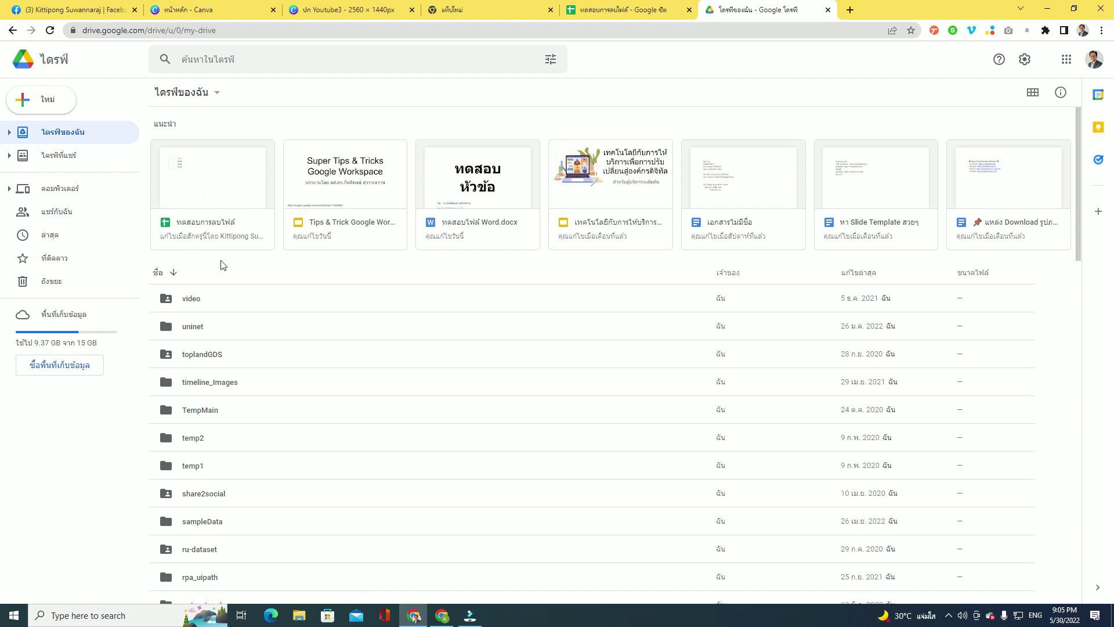
# - Move the ทดสอบการลบไฟล์ spreadsheet to the trash and go back to its Sheets tab
pyautogui.rightClick(207, 202)
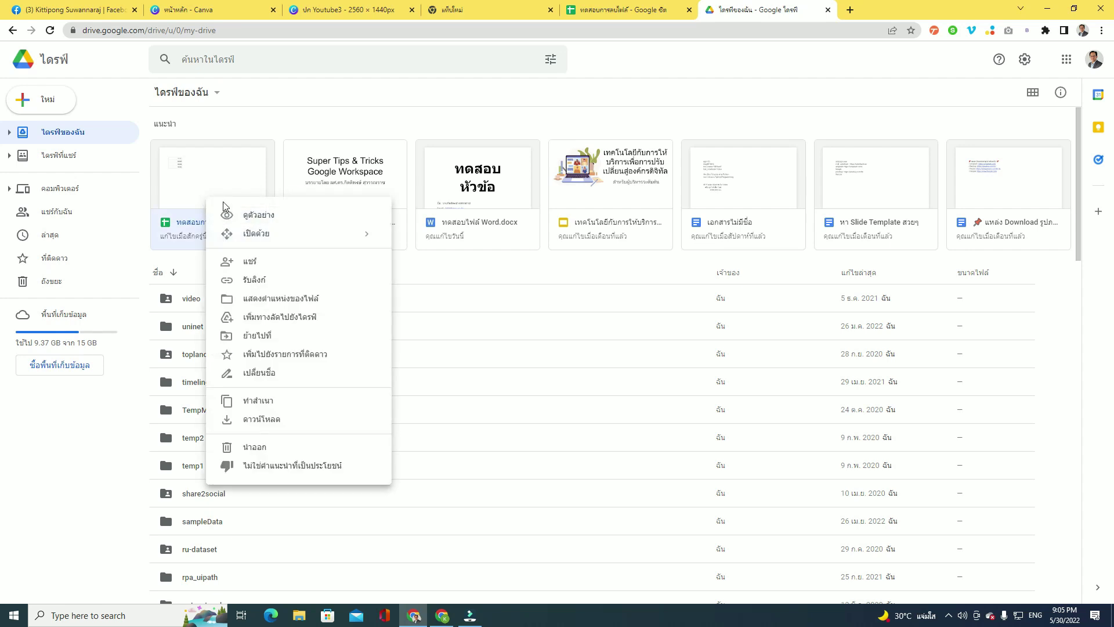
pyautogui.click(285, 449)
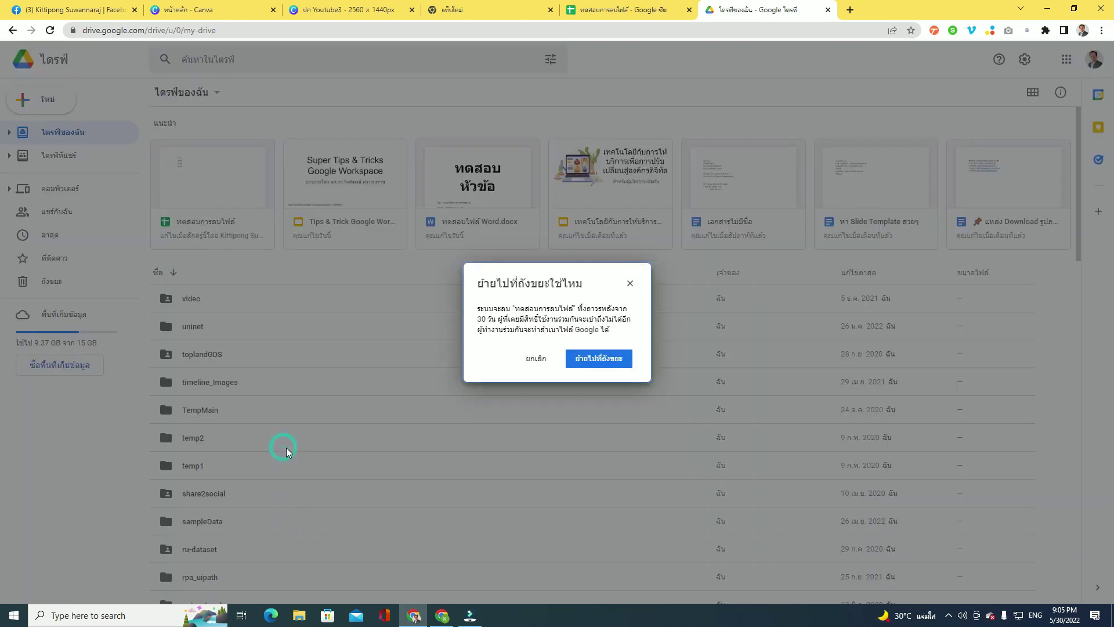
pyautogui.click(612, 364)
pyautogui.click(611, 365)
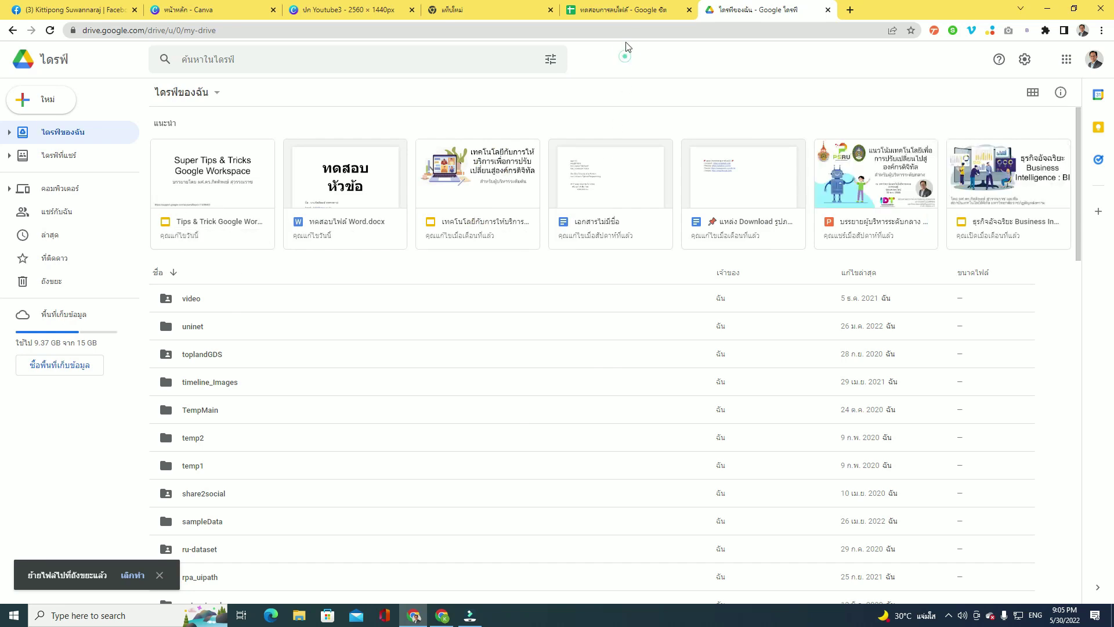
pyautogui.click(626, 11)
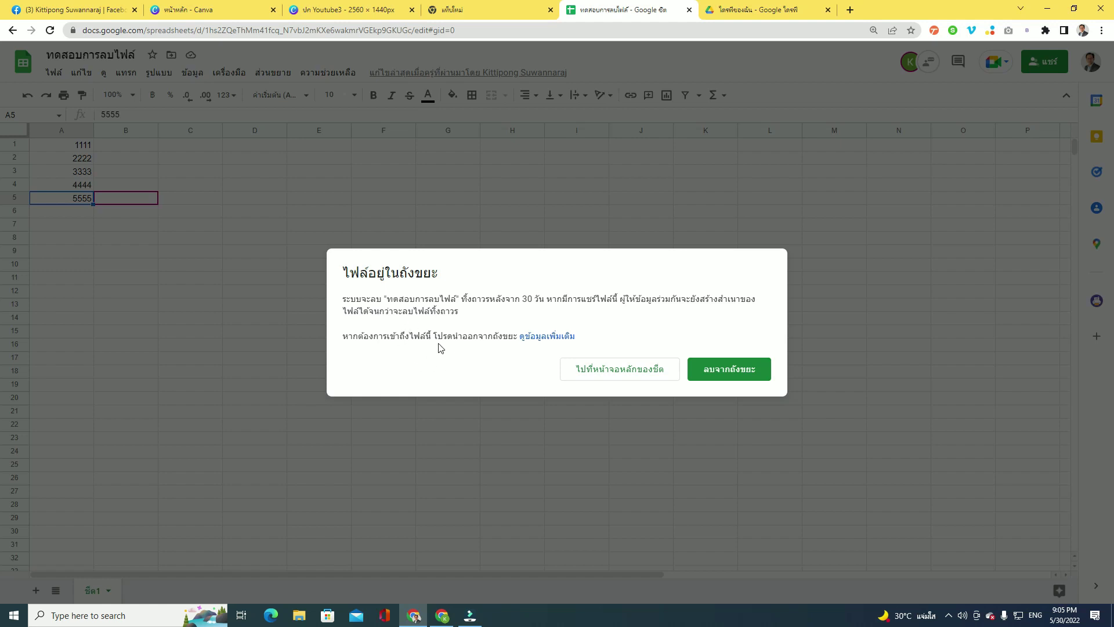
# - Highlight the notice about permanent deletion after 30 days and the sharing warning, then clear it
pyautogui.moveTo(405, 299); pyautogui.dragTo(546, 299)
pyautogui.click(377, 299)
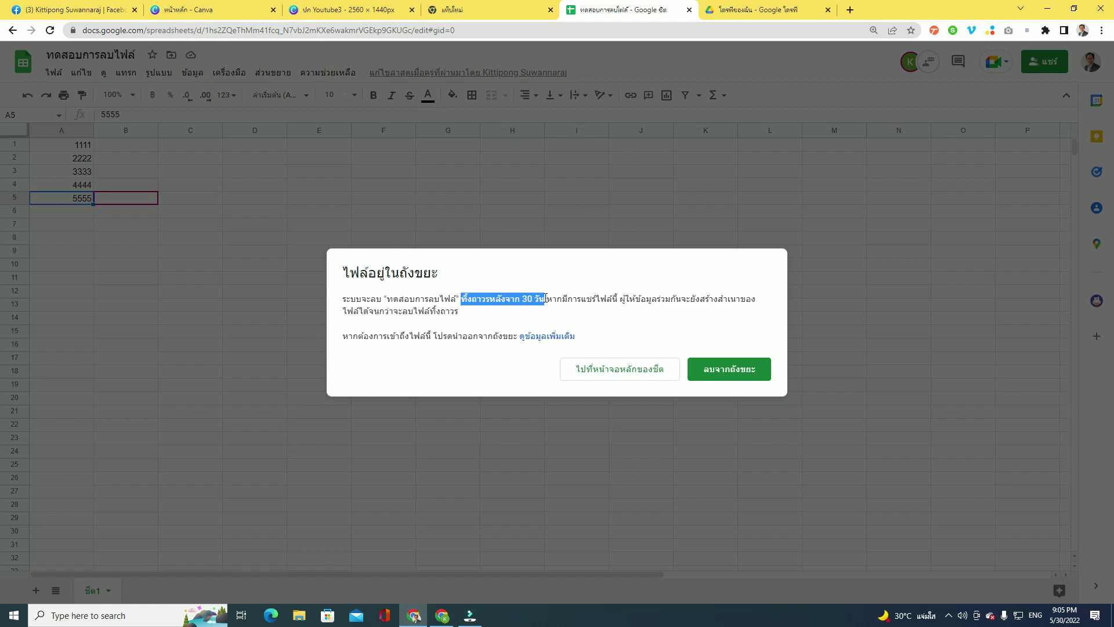
pyautogui.moveTo(546, 299); pyautogui.dragTo(613, 302)
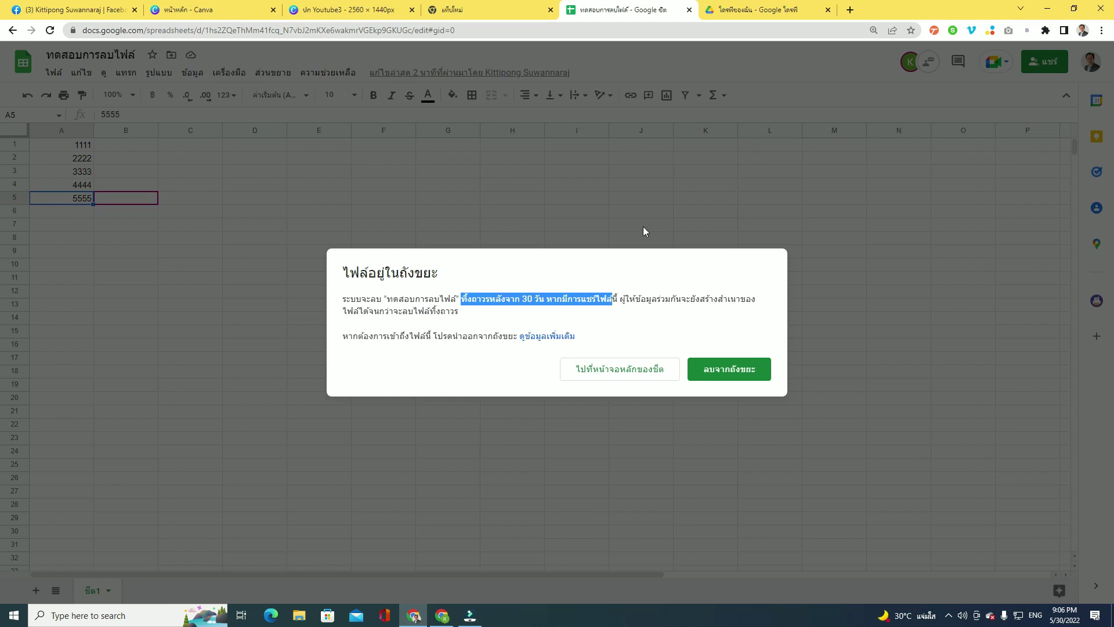
pyautogui.click(648, 210)
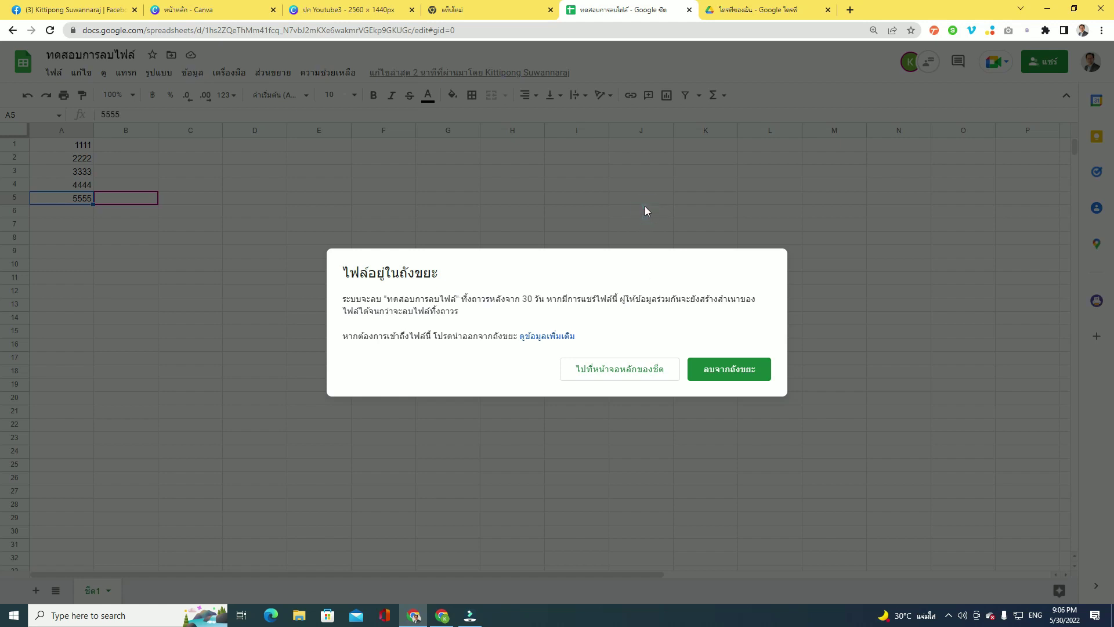
# - Close the trashed spreadsheet's tab and bring up the collaborator's window showing the owner's-trash warning
pyautogui.click(689, 10)
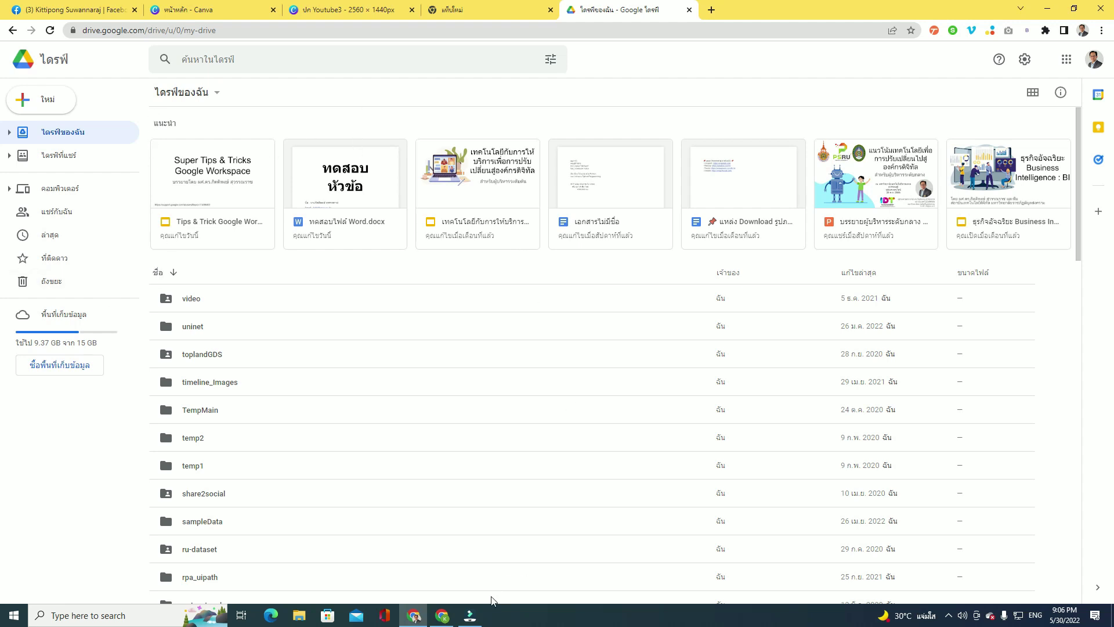
pyautogui.click(450, 619)
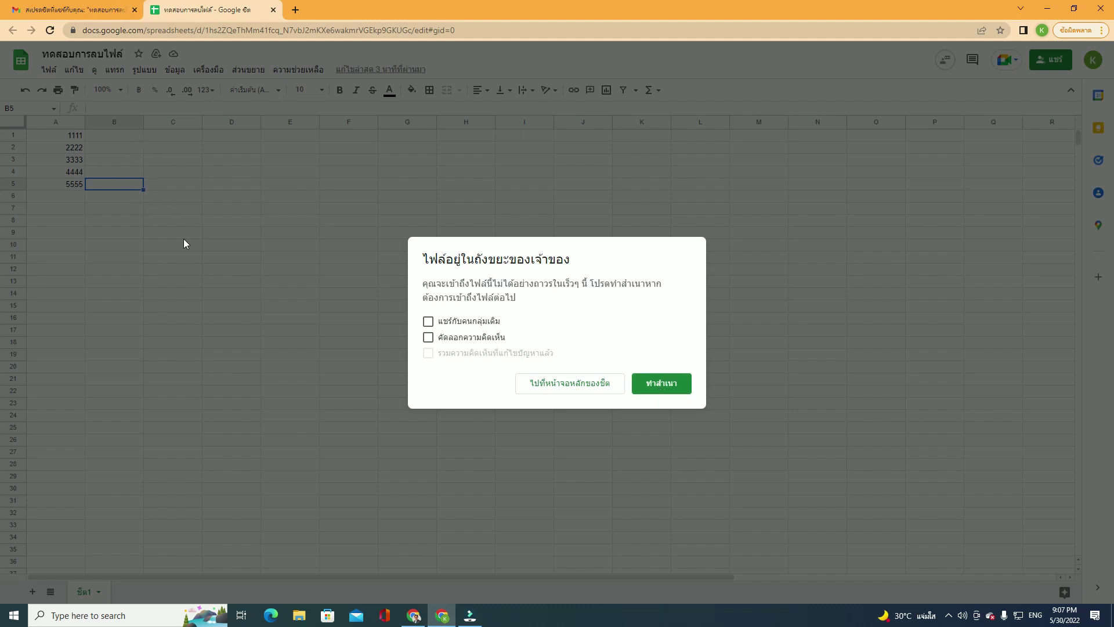
# - Make a copy (ทำสำเนา) of the trashed spreadsheet from the owner's-trash notice
pyautogui.click(665, 393)
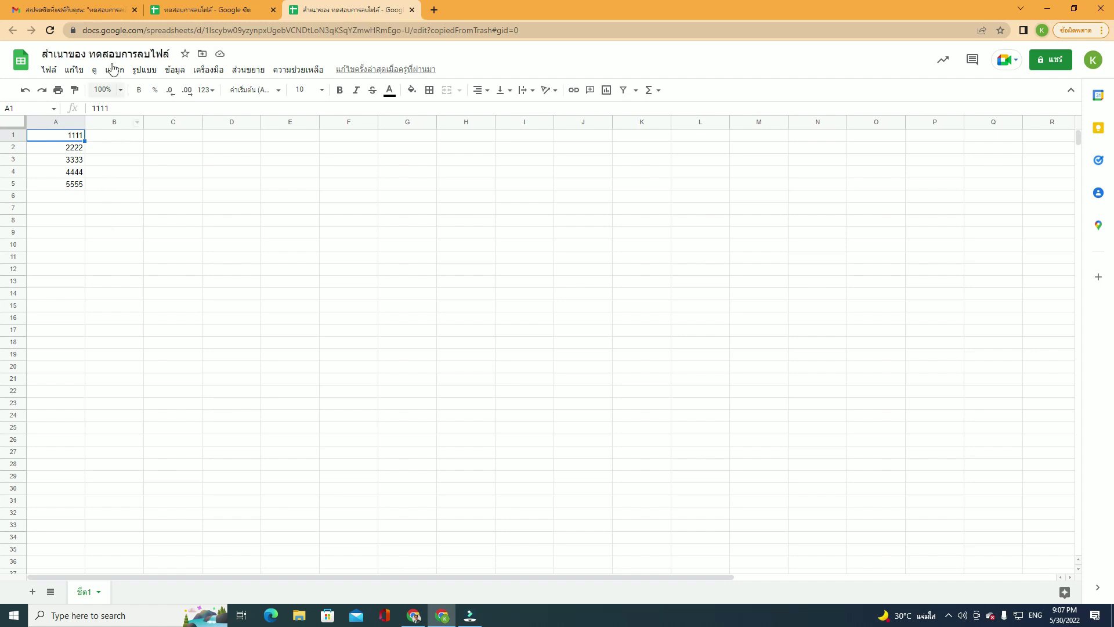
# - Leave the 'สำเนาของ ทดสอบการลบไฟล์' title unchanged and switch to the owner's My Drive window
pyautogui.moveTo(41, 56); pyautogui.dragTo(89, 54)
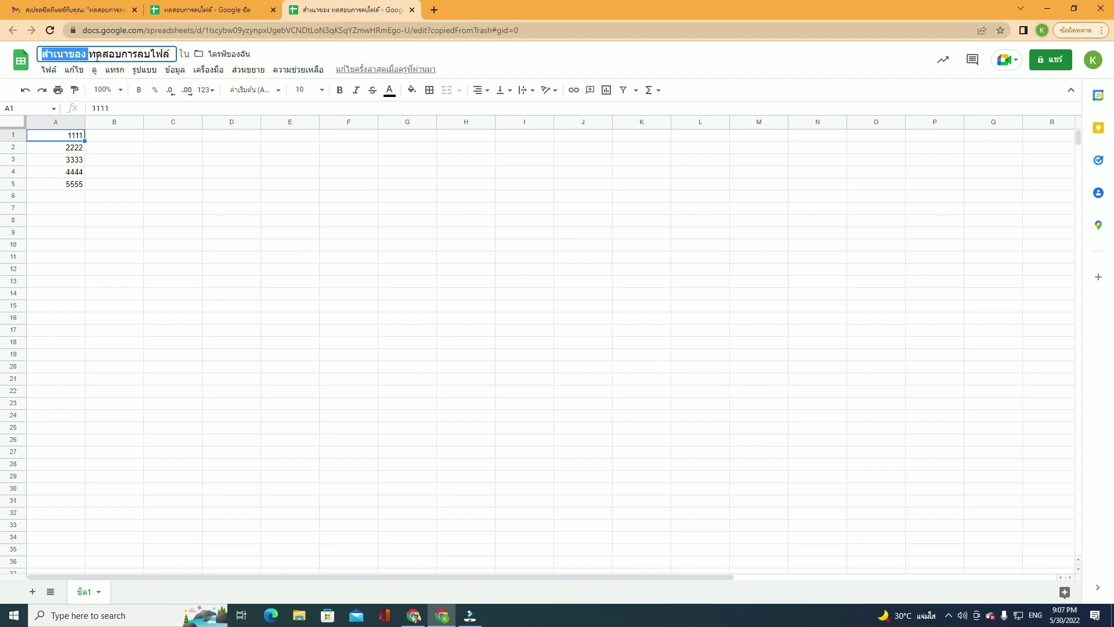
pyautogui.click(89, 54)
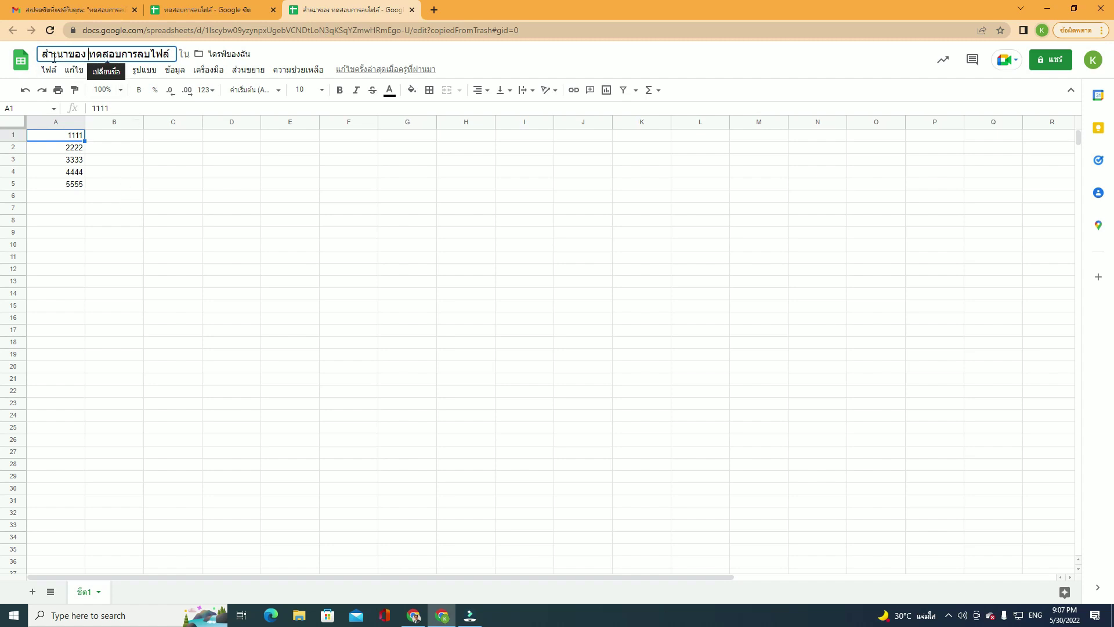
pyautogui.click(172, 244)
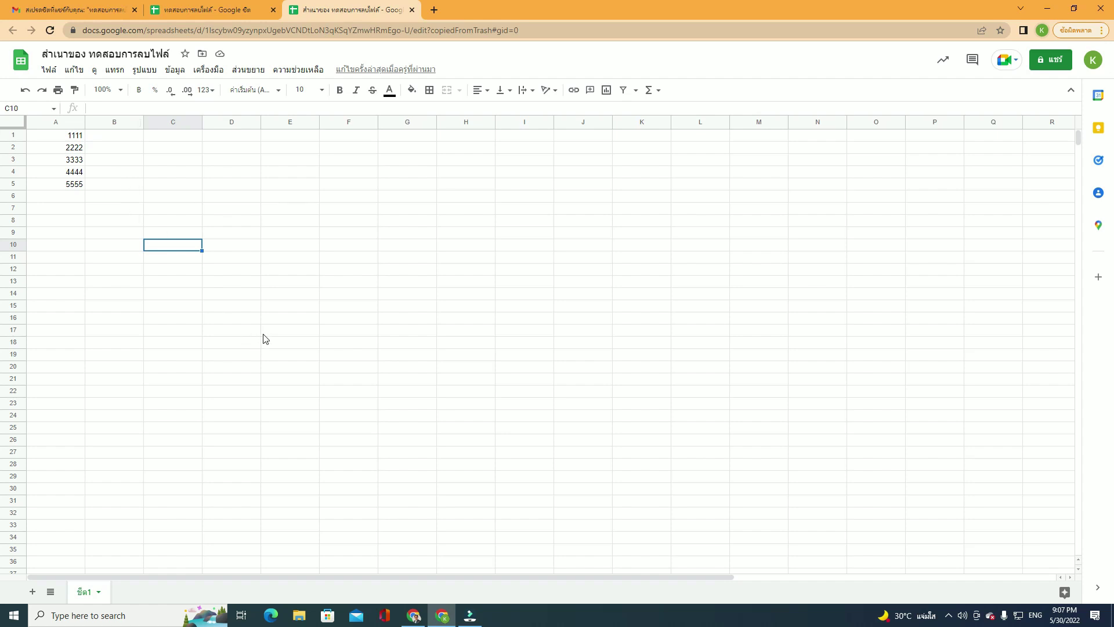
pyautogui.click(422, 619)
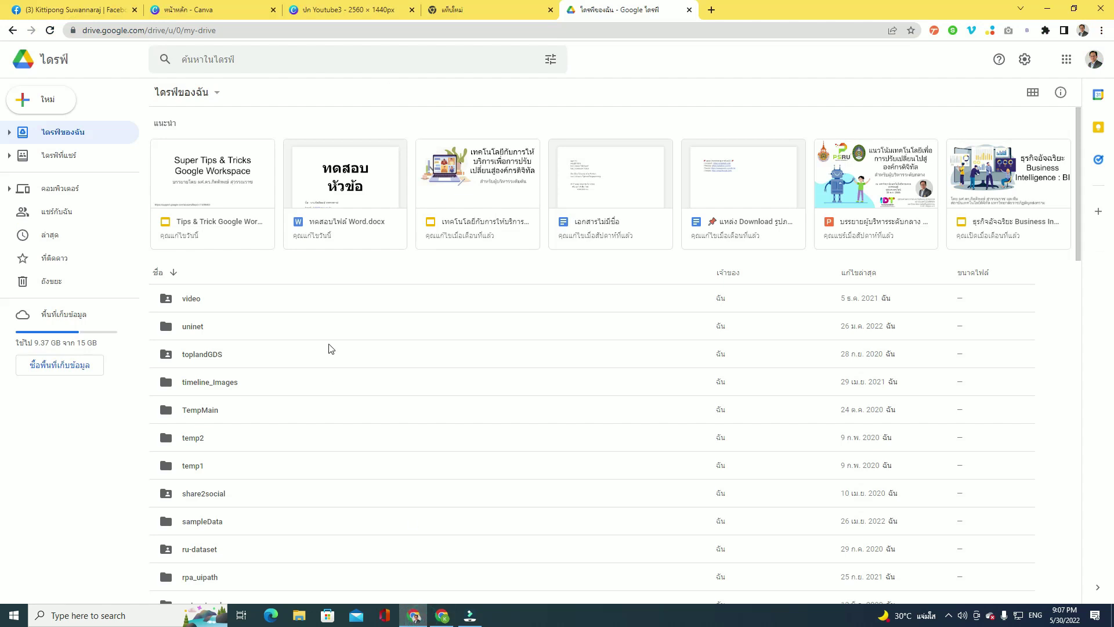
# - Flip the name sort order and back, then open the Drive trash (ถังขยะ)
pyautogui.click(285, 272)
pyautogui.click(285, 271)
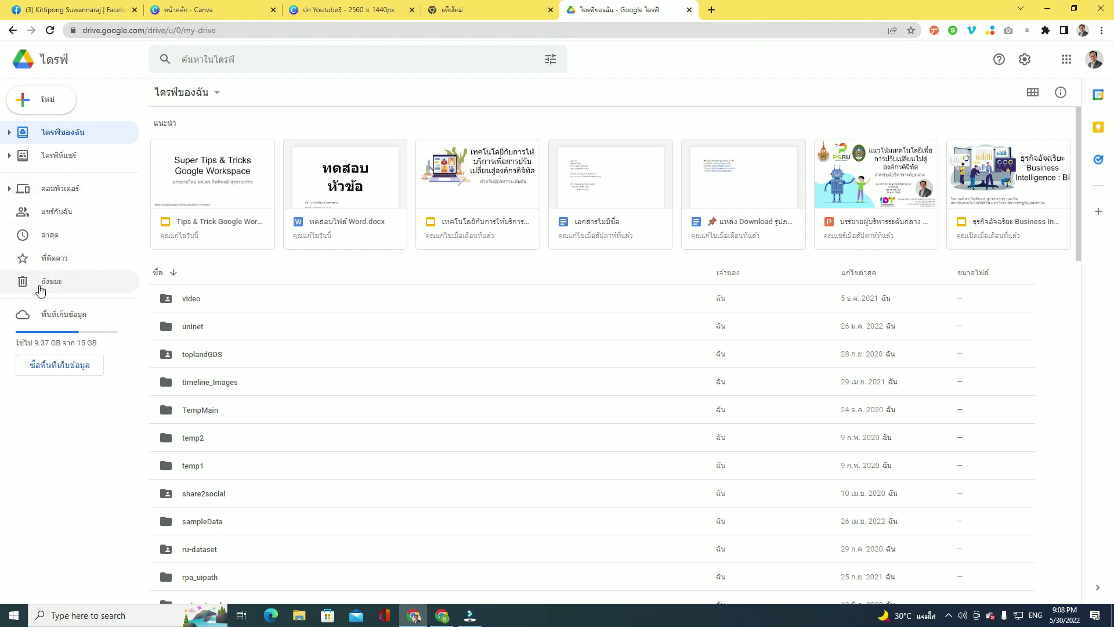
pyautogui.click(88, 283)
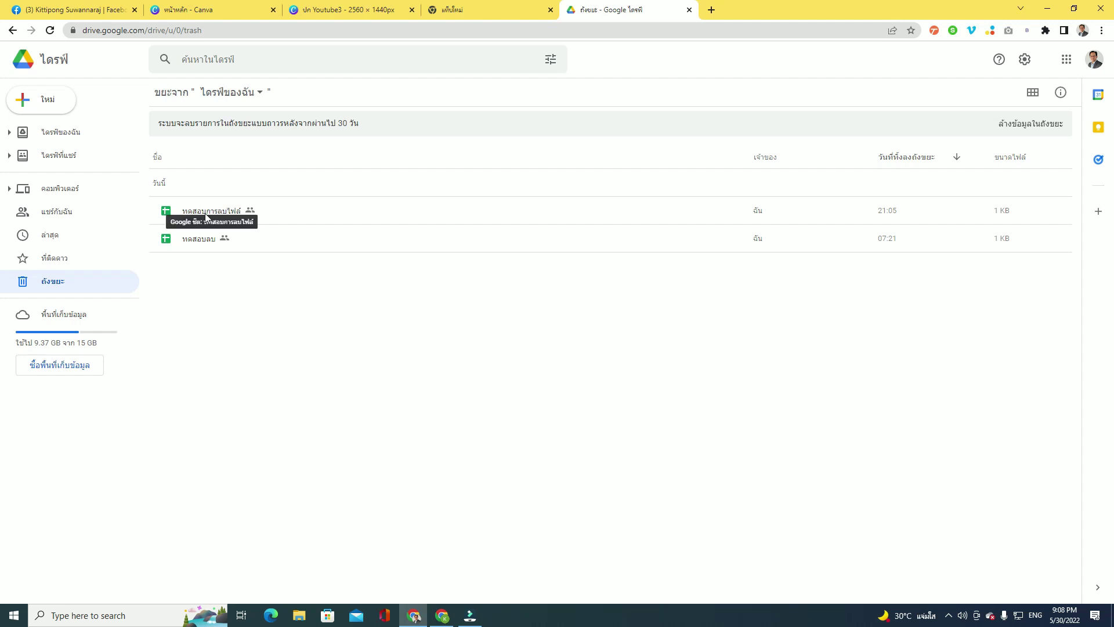
# - Restore ทดสอบการลบไฟล์ from Google Drive's Trash, leaving only the other test sheet there
pyautogui.click(350, 214)
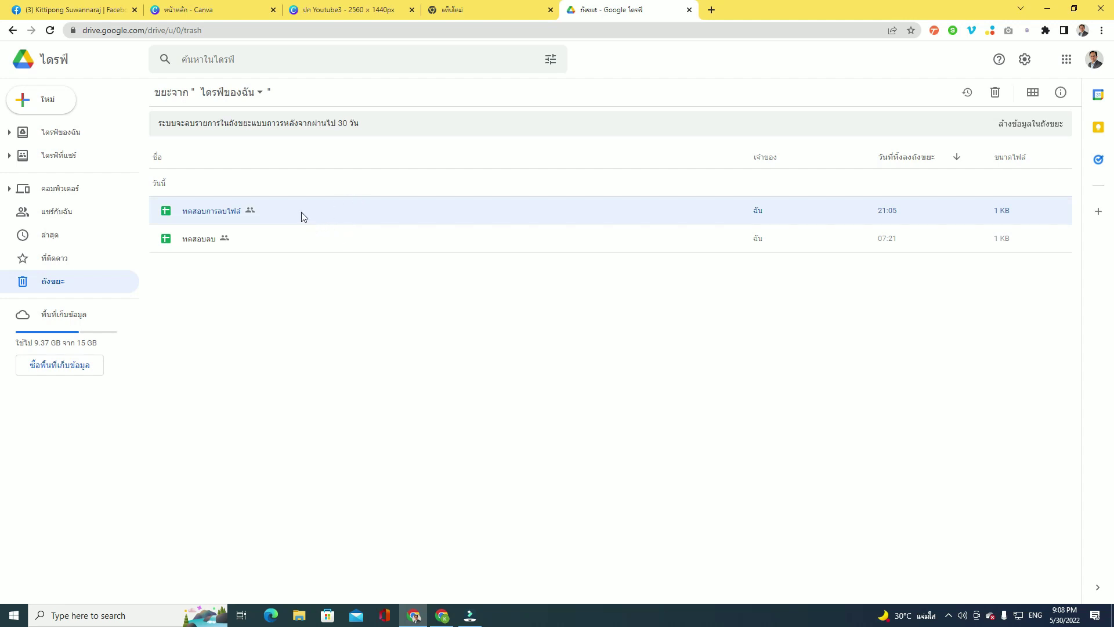
pyautogui.moveTo(332, 123); pyautogui.dragTo(365, 121)
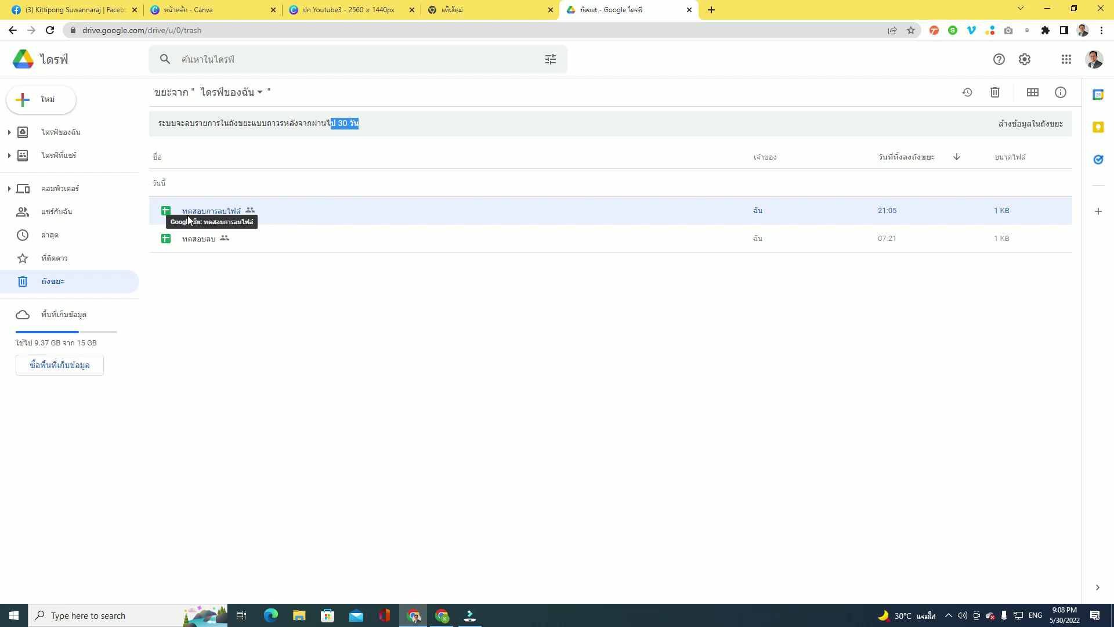
pyautogui.rightClick(282, 216)
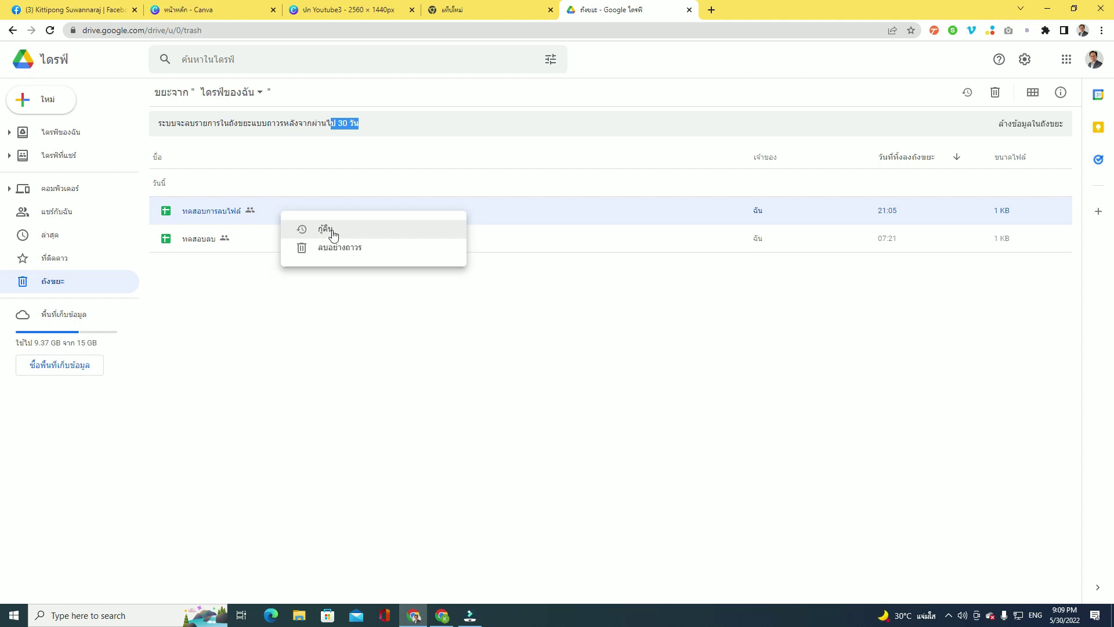
pyautogui.click(335, 234)
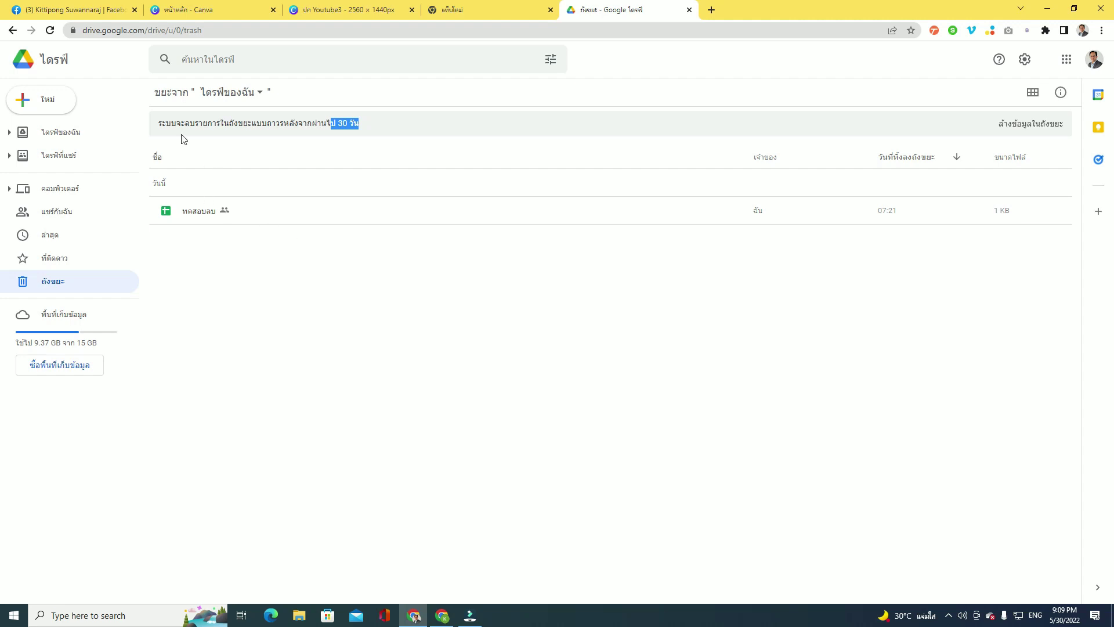
# - From My Drive, reopen the restored ทดสอบการลบไฟล์ spreadsheet with 1111 through 5555 intact
pyautogui.click(61, 59)
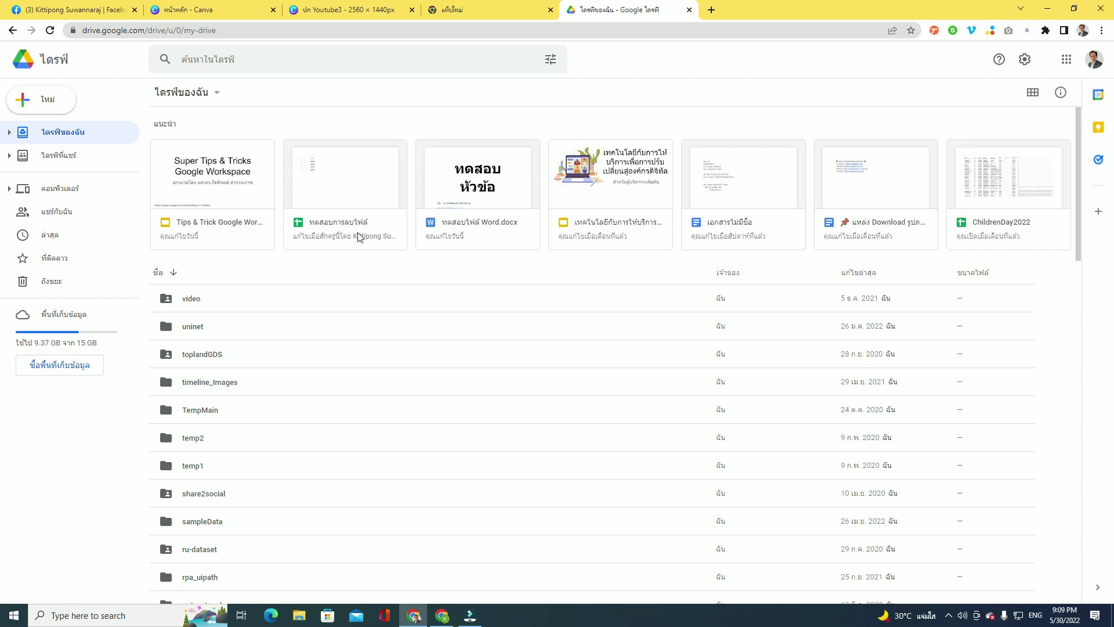
pyautogui.click(350, 198)
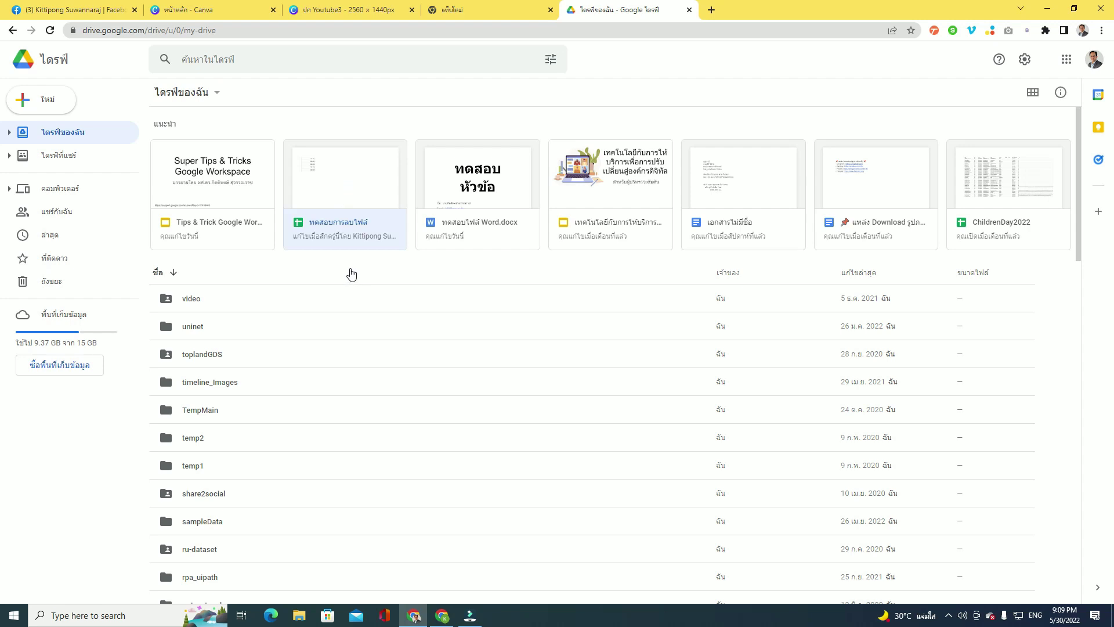
pyautogui.moveTo(345, 194)
pyautogui.doubleClick(344, 226)
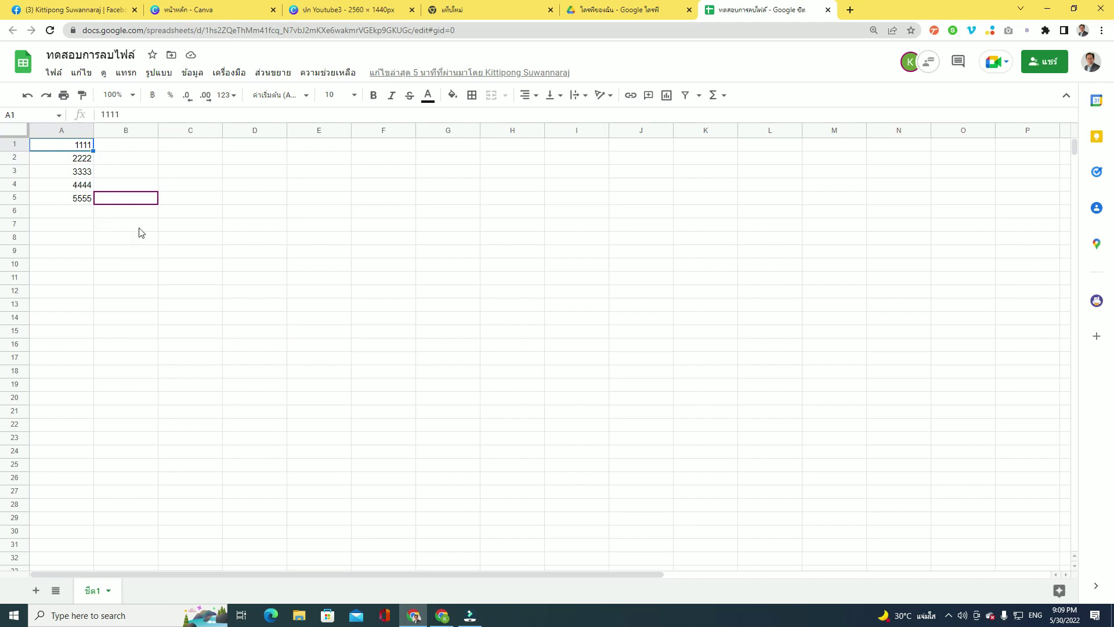
# - In the collaborator's window, open the original shared ทดสอบการลบไฟล์ from the Sheets home list
pyautogui.click(442, 617)
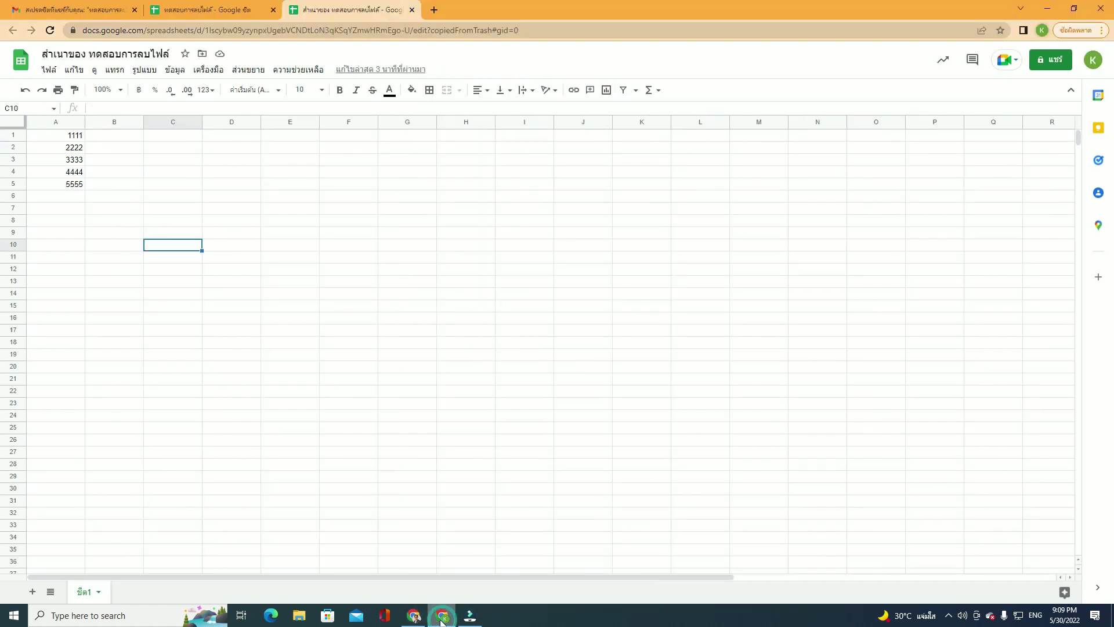
pyautogui.click(19, 62)
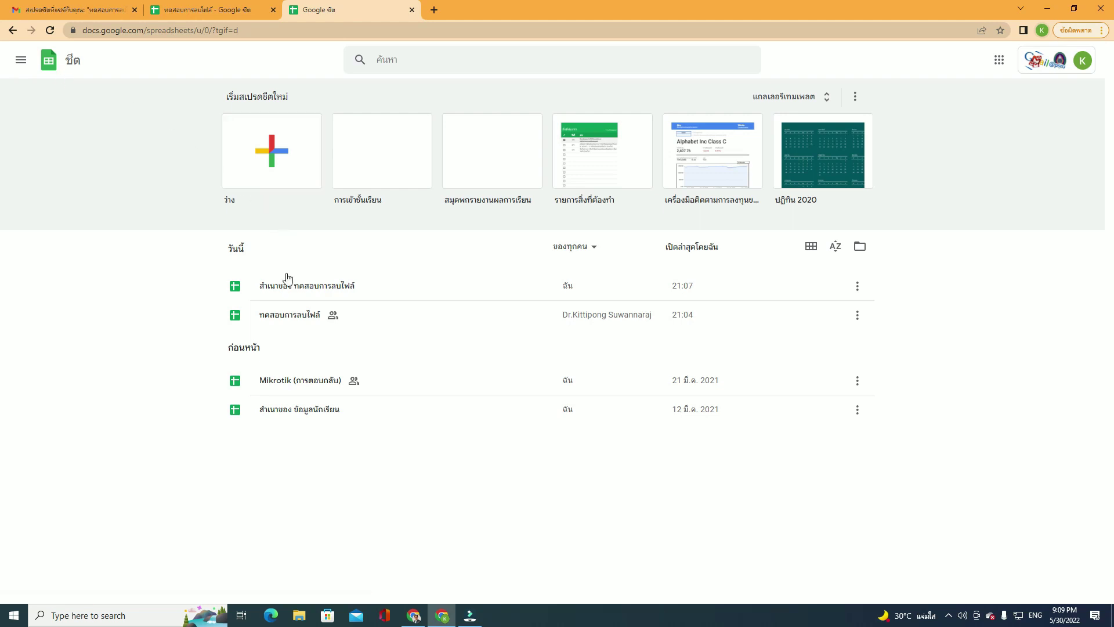
pyautogui.click(286, 315)
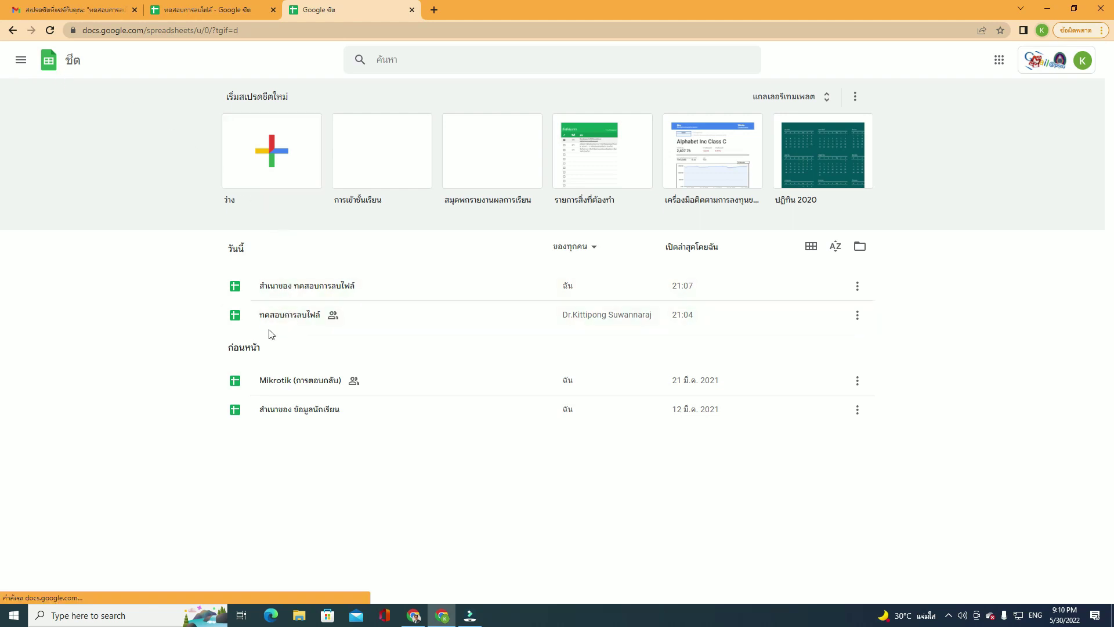
pyautogui.click(298, 325)
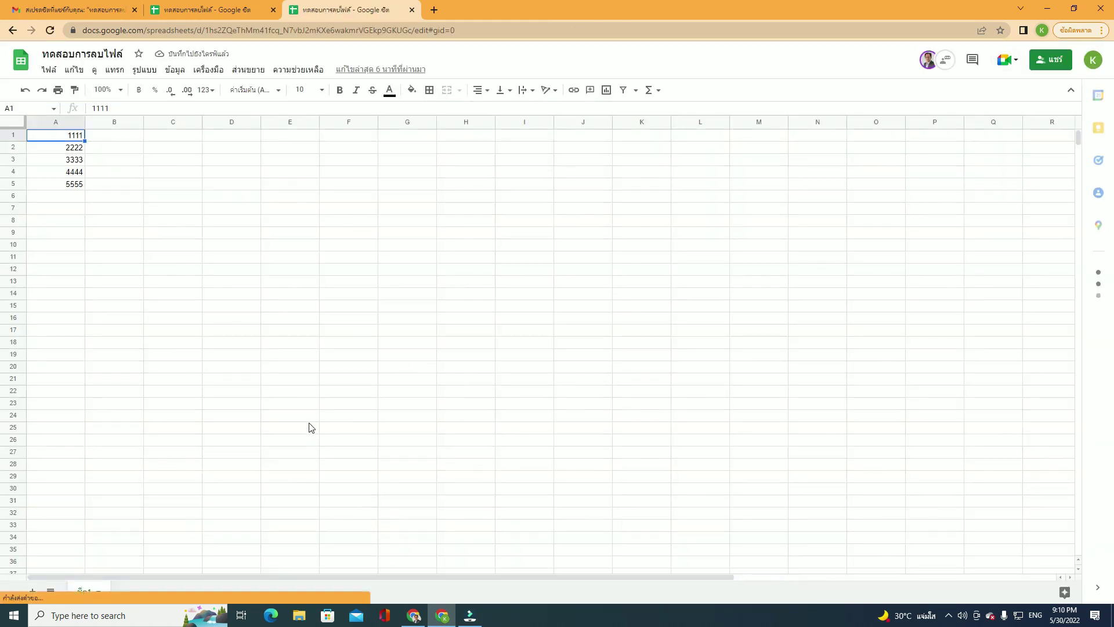
# - Enter 6666 in A6 of the owner's restored sheet and check it in the collaborator's window
pyautogui.click(414, 616)
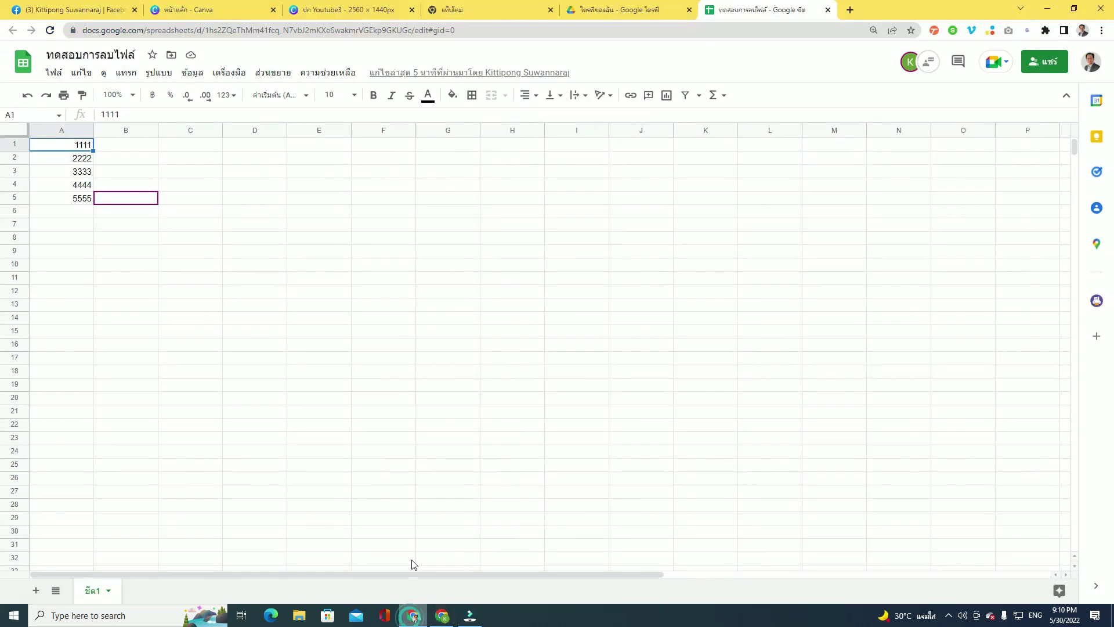
pyautogui.click(77, 218)
pyautogui.write('6666')
pyautogui.press('Return')
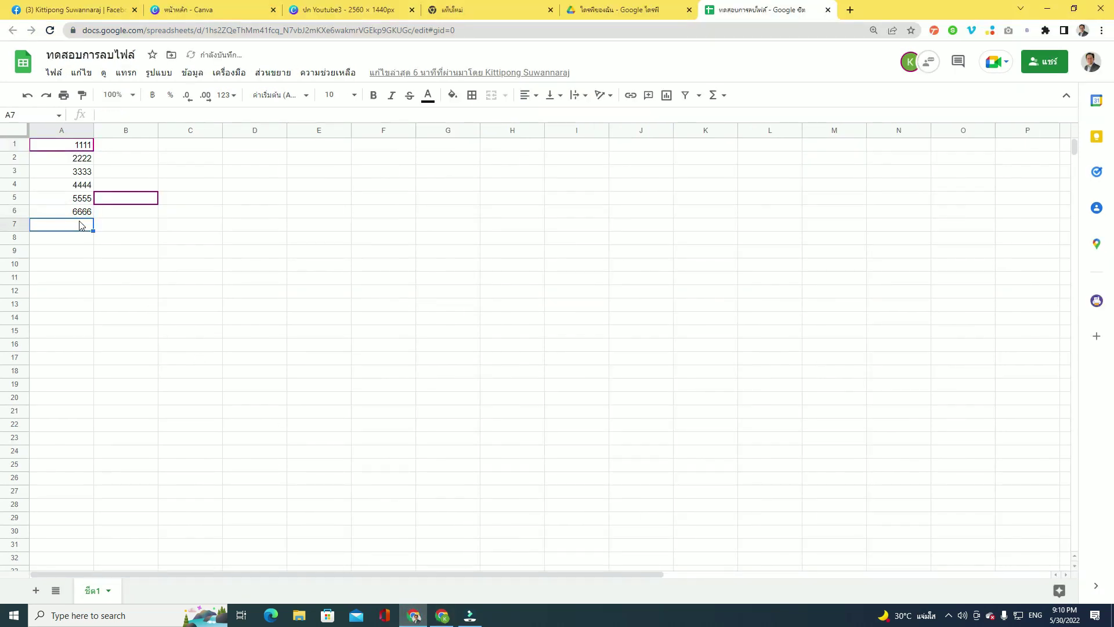
pyautogui.click(442, 616)
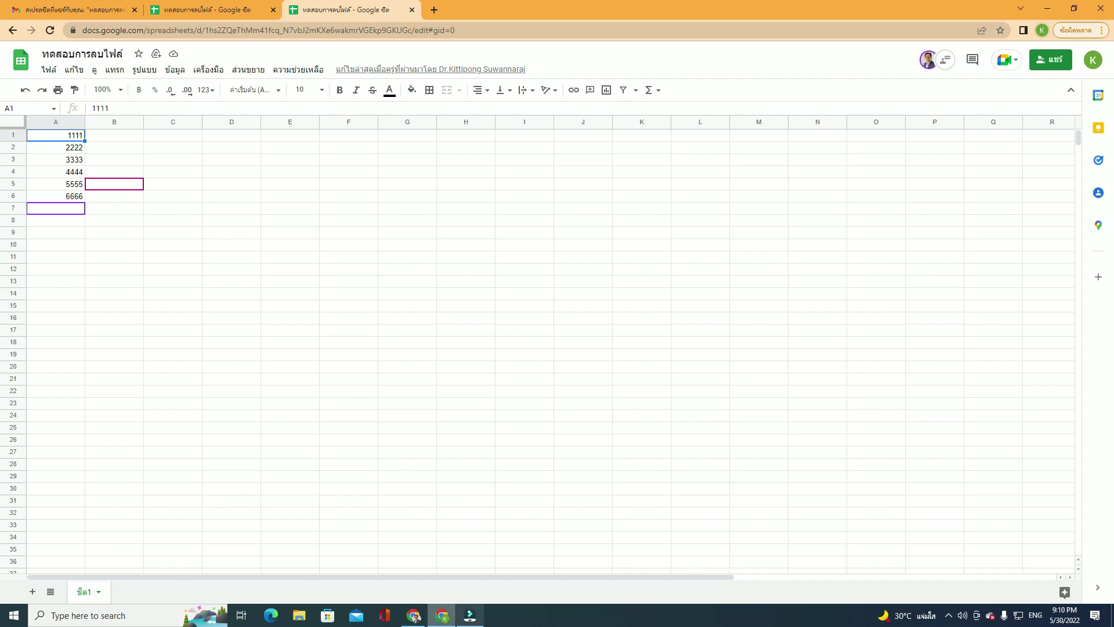
pyautogui.click(414, 616)
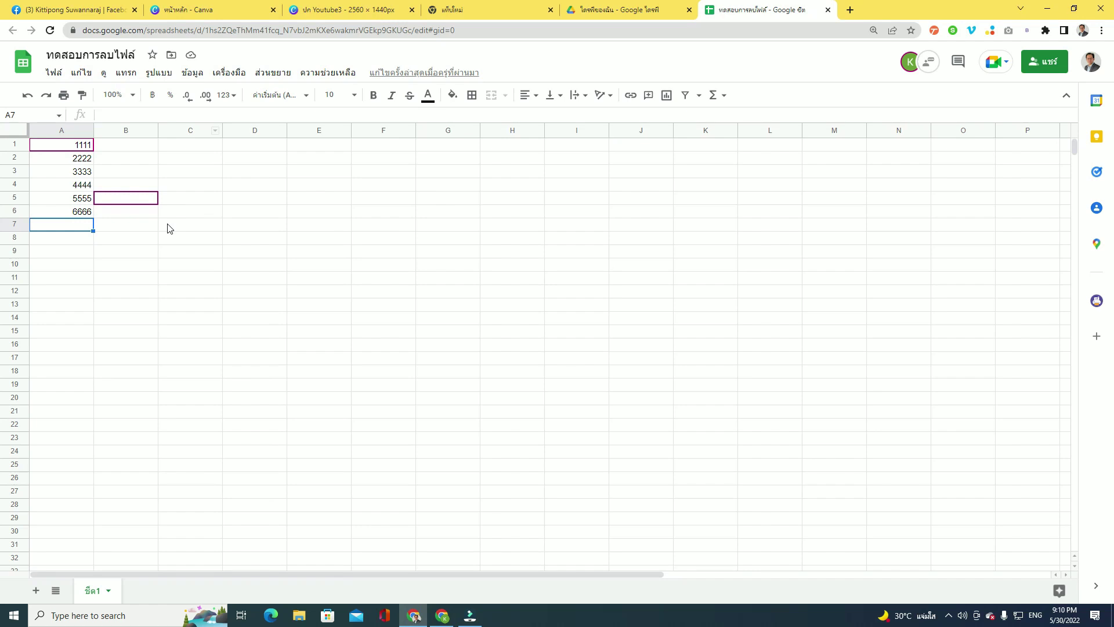